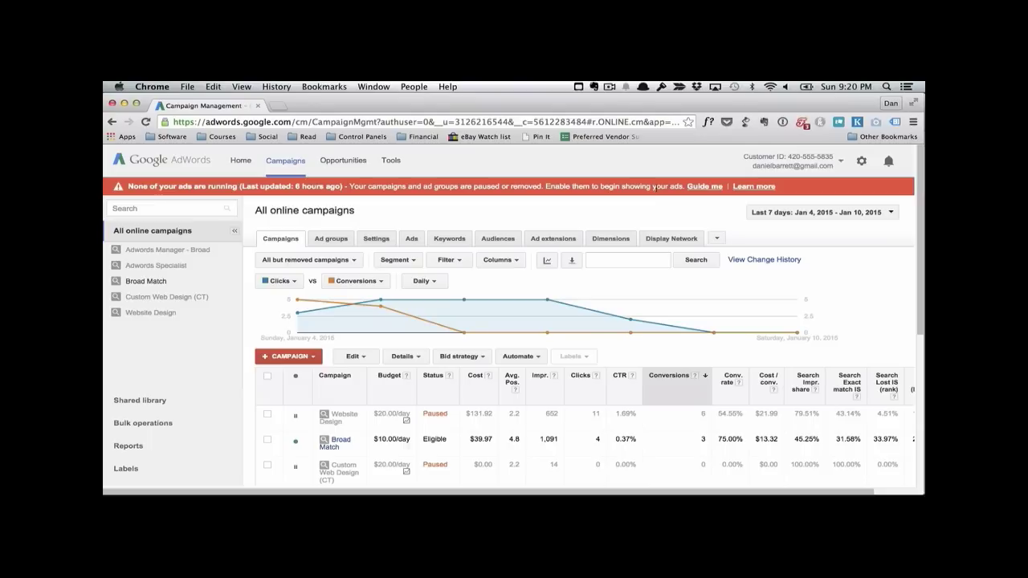
Step: Pause the Broad Match campaign in the list of all online campaigns
left_click(295, 441)
left_click(306, 456)
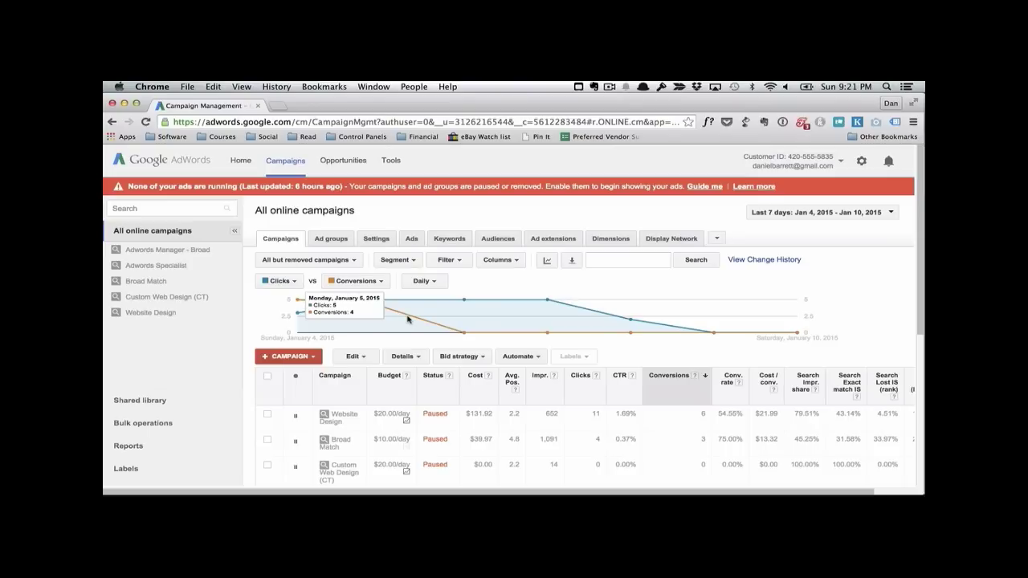
Step: Start a new Search Network only campaign and name it "Broad Match - Keyword Prospecting"
left_click(292, 357)
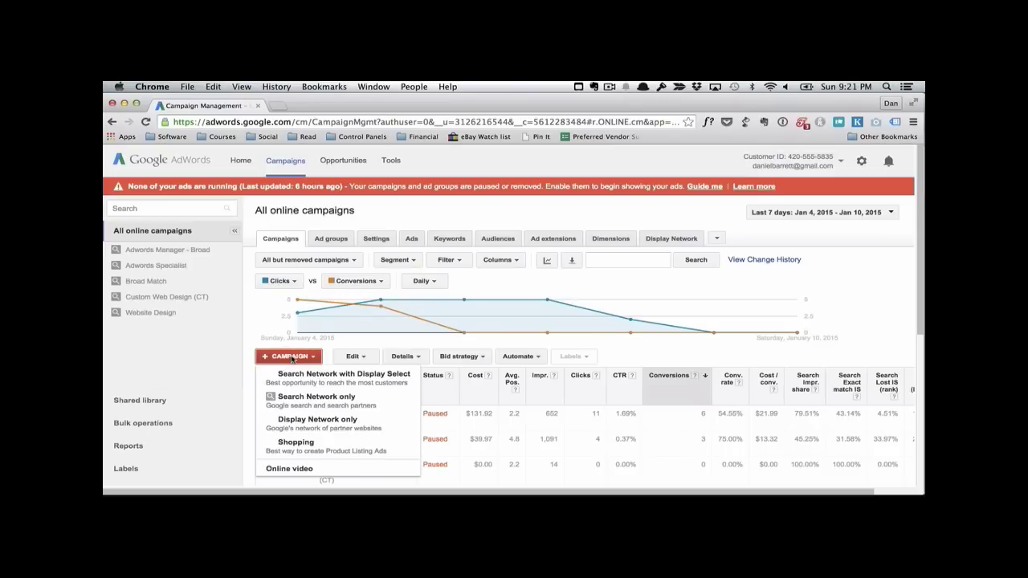
left_click(246, 346)
left_click(301, 360)
left_click(301, 399)
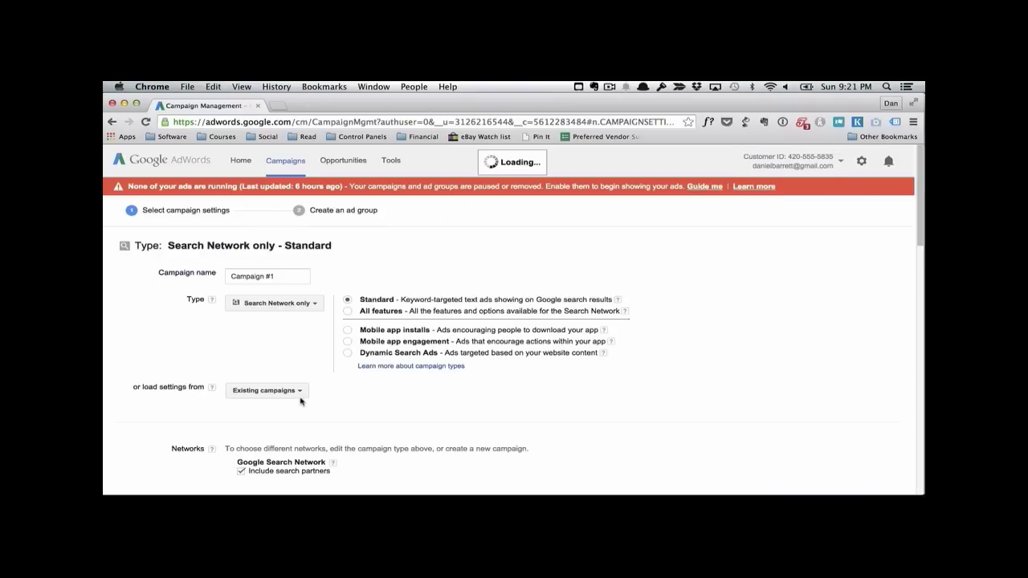
triple_click(294, 275)
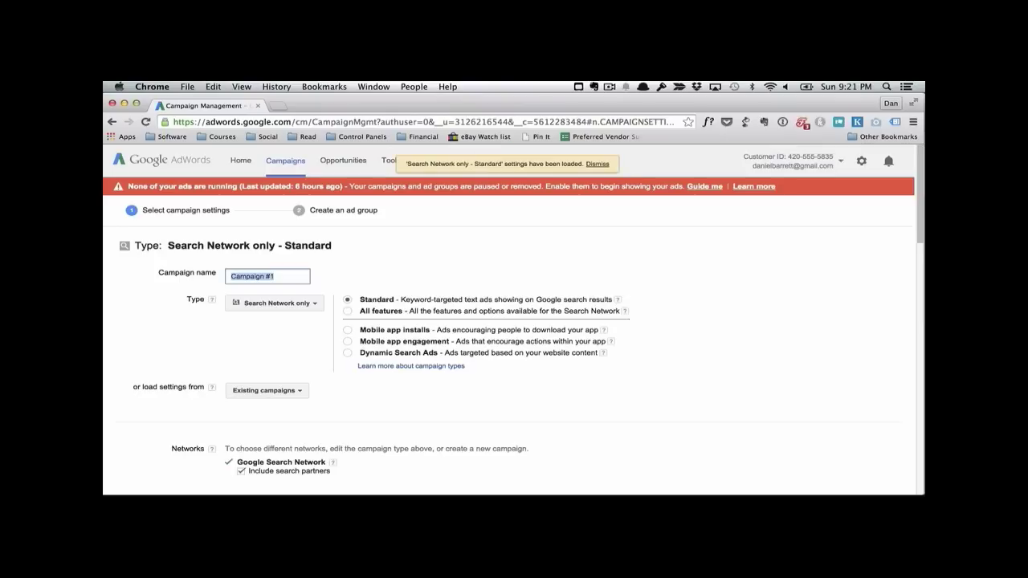
type("Broad Matc")
type("h - Keyword ")
type("Prospecting")
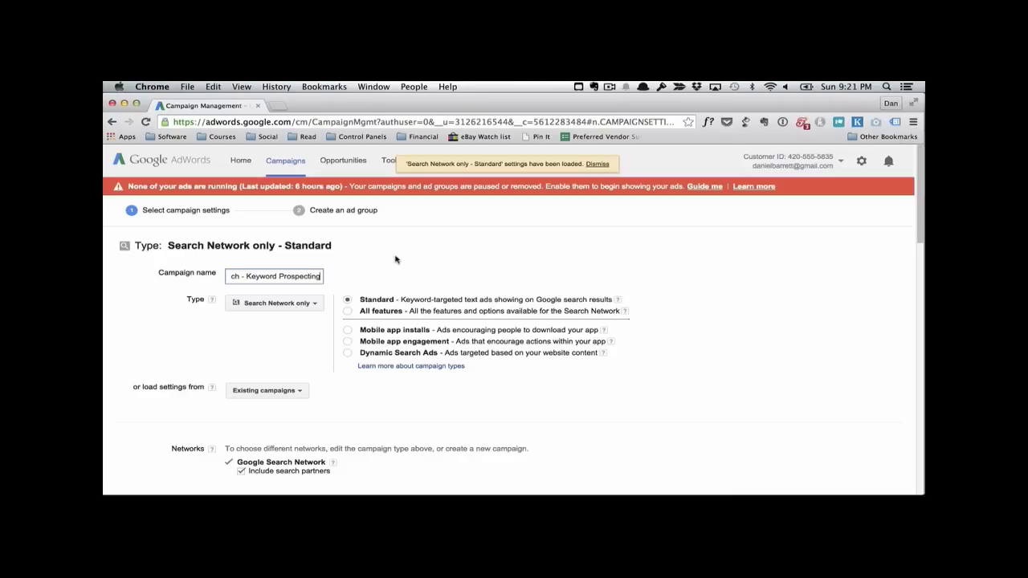
Step: Exclude search partners from the campaign's networks and target only the location Connecticut, United States
scroll(394, 261, "down", 4)
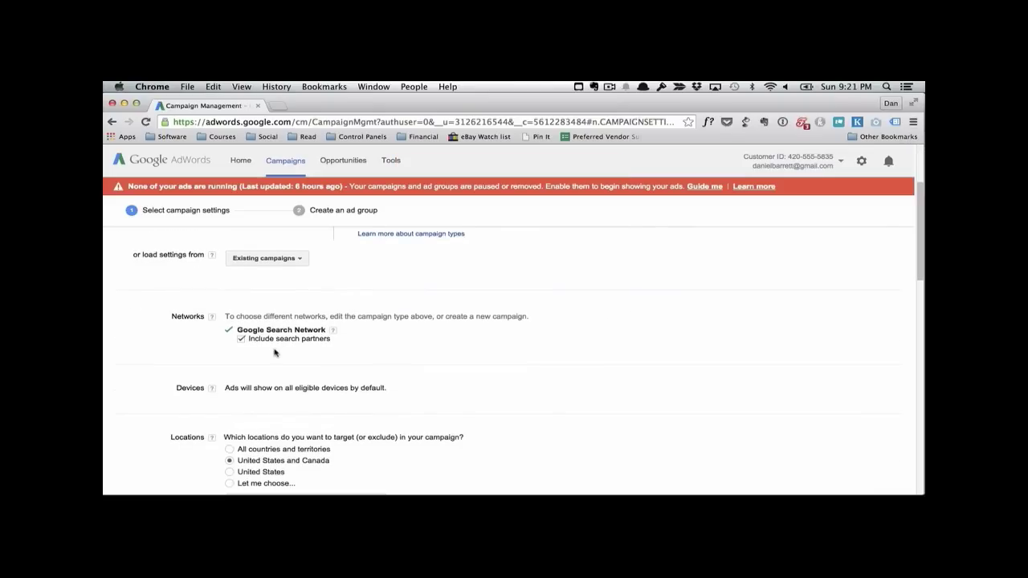
left_click(241, 339)
scroll(326, 329, "down", 4)
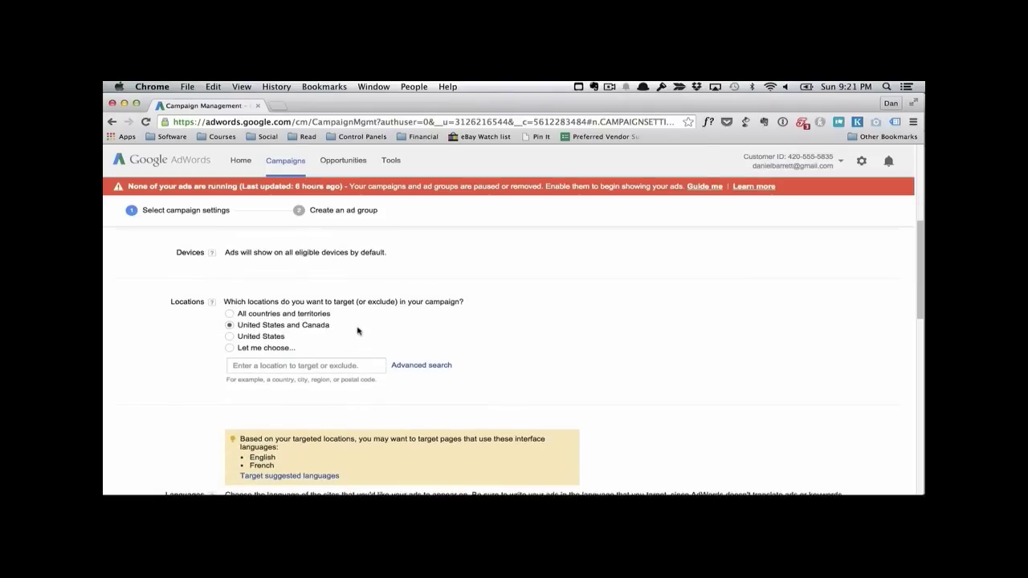
scroll(357, 329, "down", 1)
left_click(285, 331)
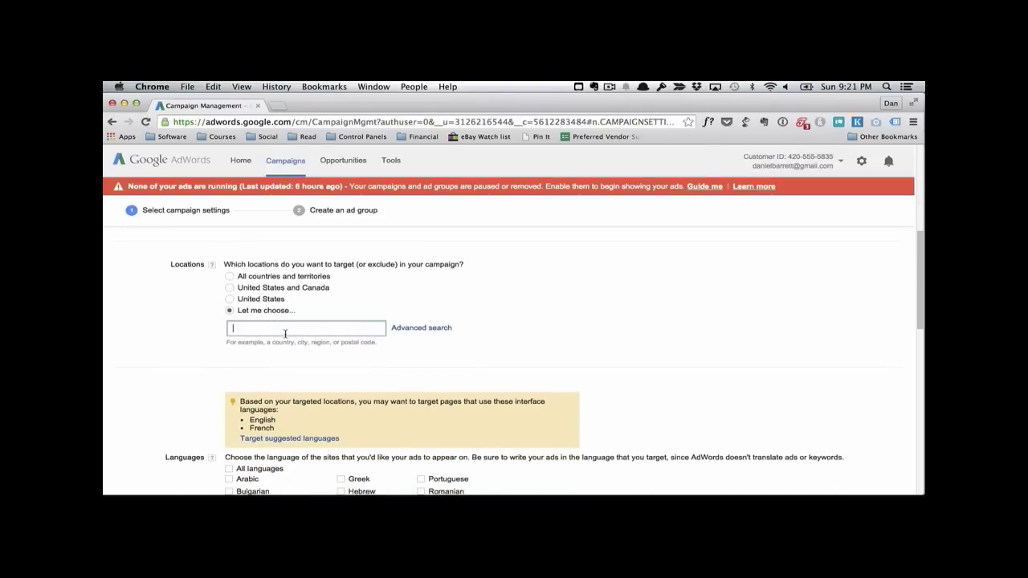
type("Connecticut")
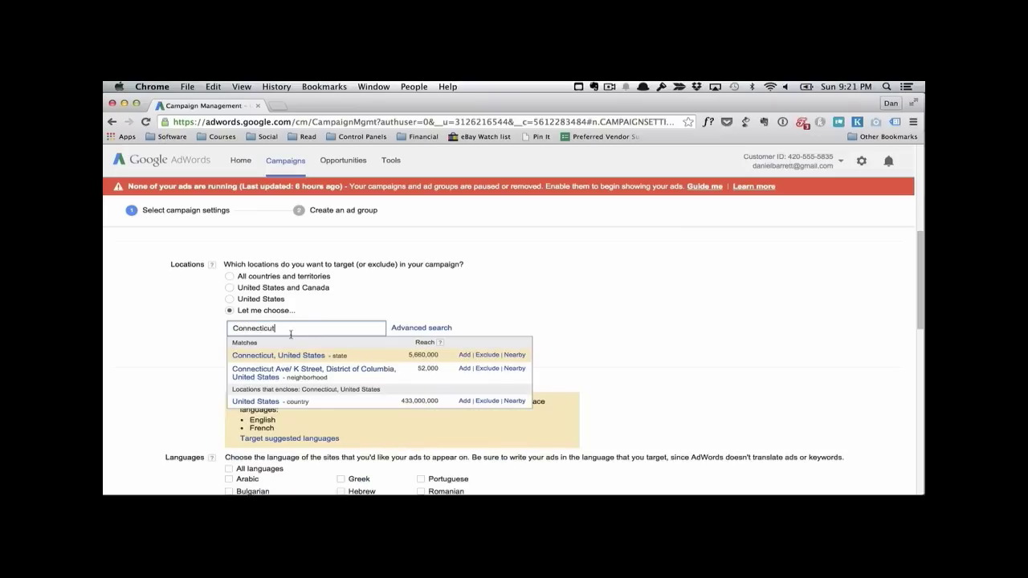
left_click(464, 354)
Step: Set the default bid to $2 and the individual budget to $10 per day, and save the campaign settings
scroll(390, 317, "down", 5)
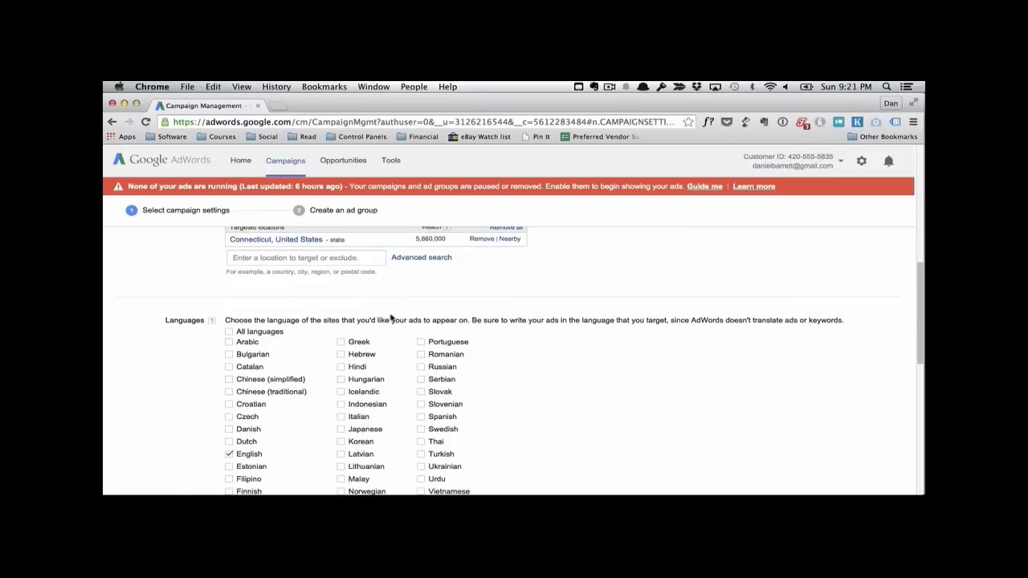
scroll(390, 378, "down", 6)
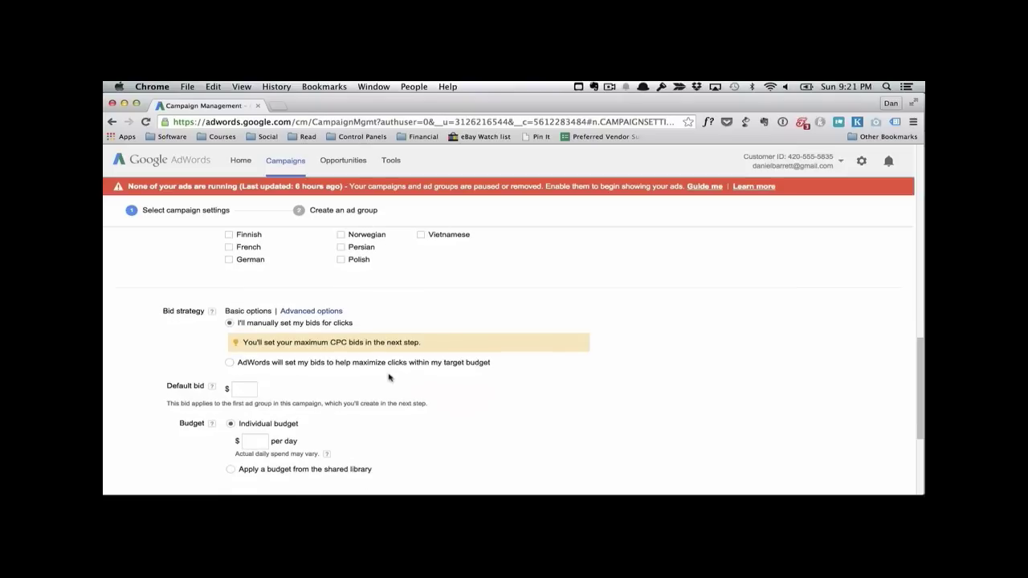
scroll(335, 359, "down", 2)
left_click(244, 342)
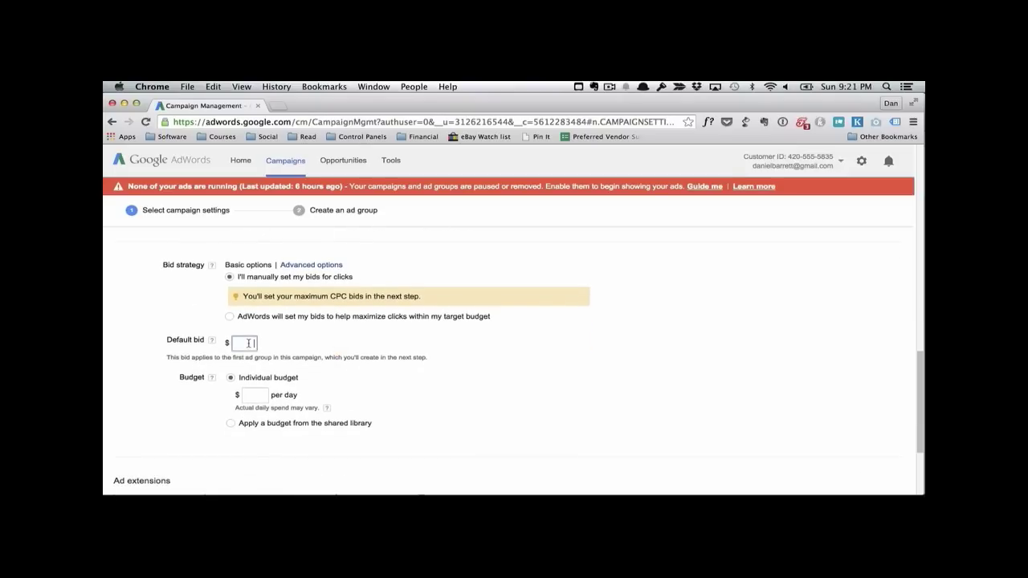
type("2")
left_click(256, 395)
type("10")
scroll(352, 396, "down", 2)
scroll(300, 361, "down", 3)
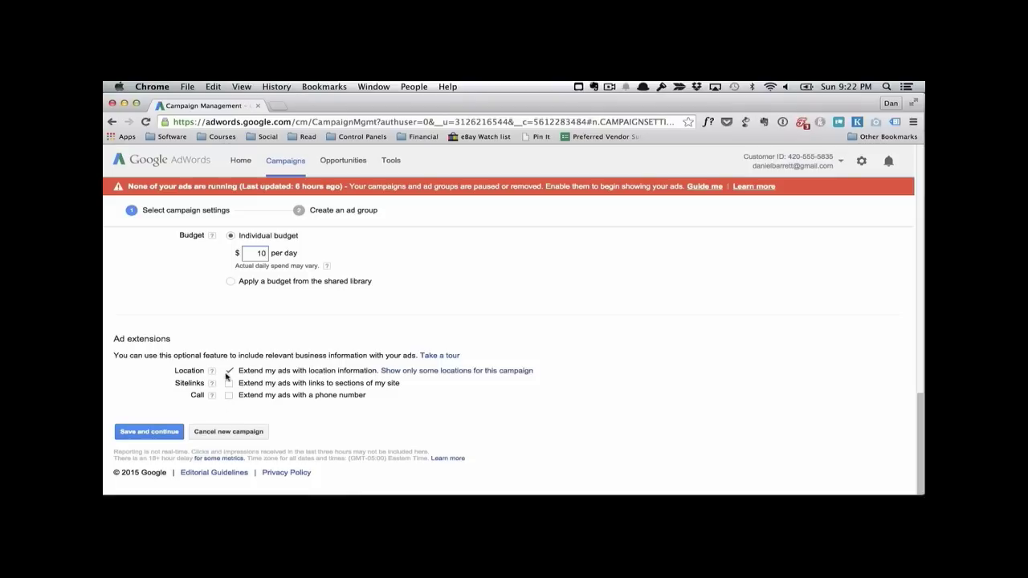
left_click(169, 433)
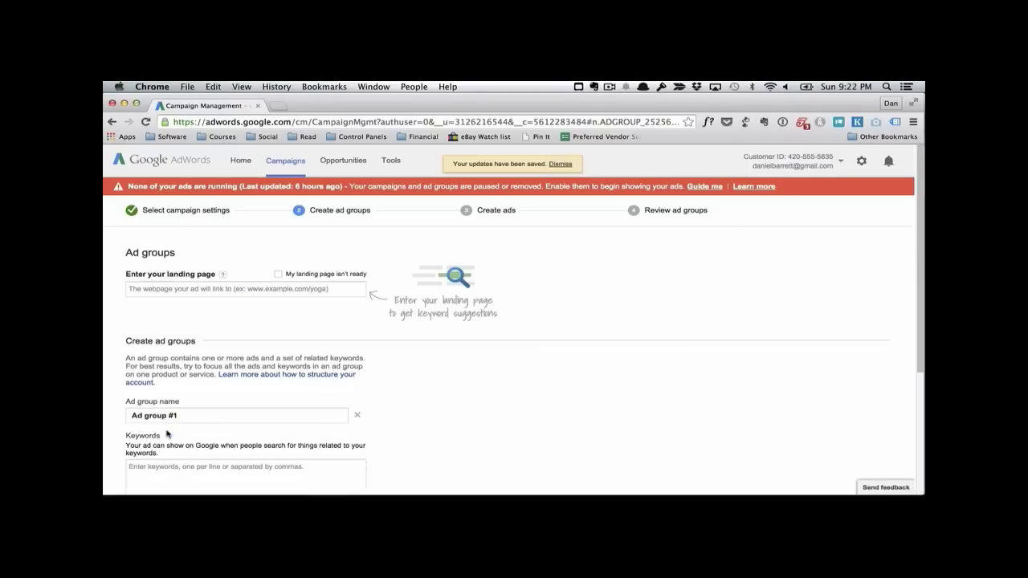
Step: Enter twofriendlynerds.com as the landing page for the ad groups
left_click(230, 288)
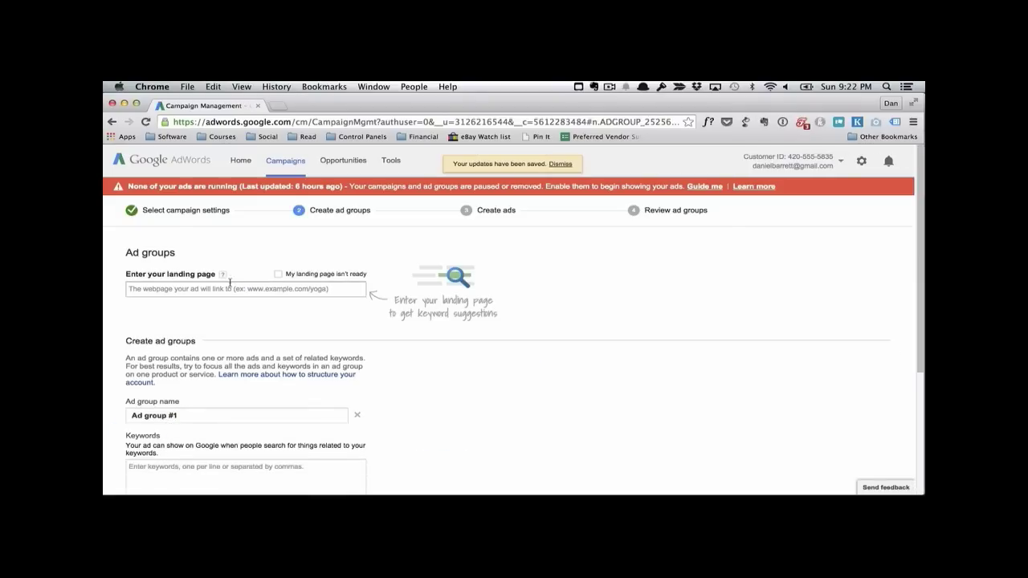
type("twofr")
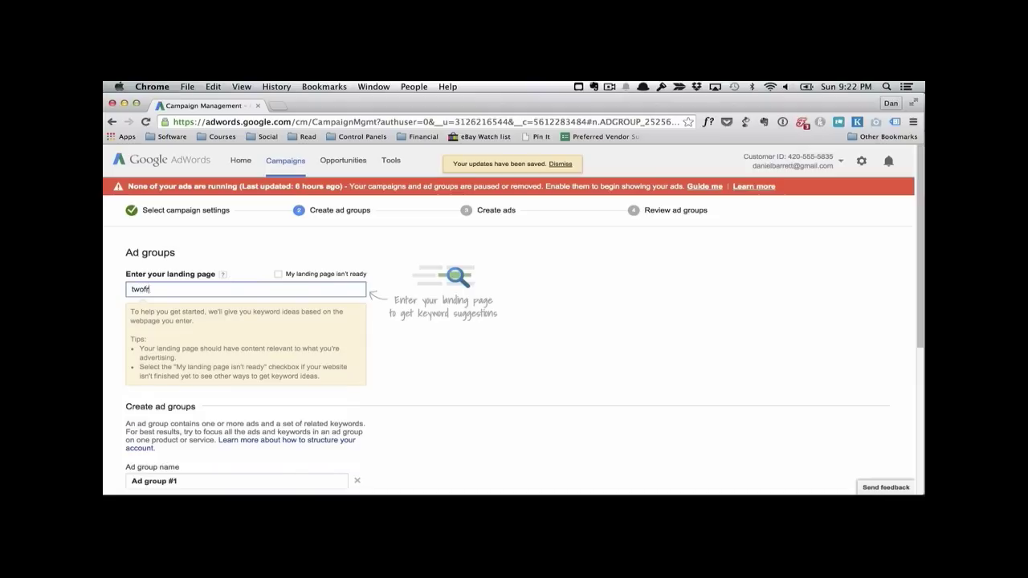
type("iendlynerds.com")
left_click(258, 278)
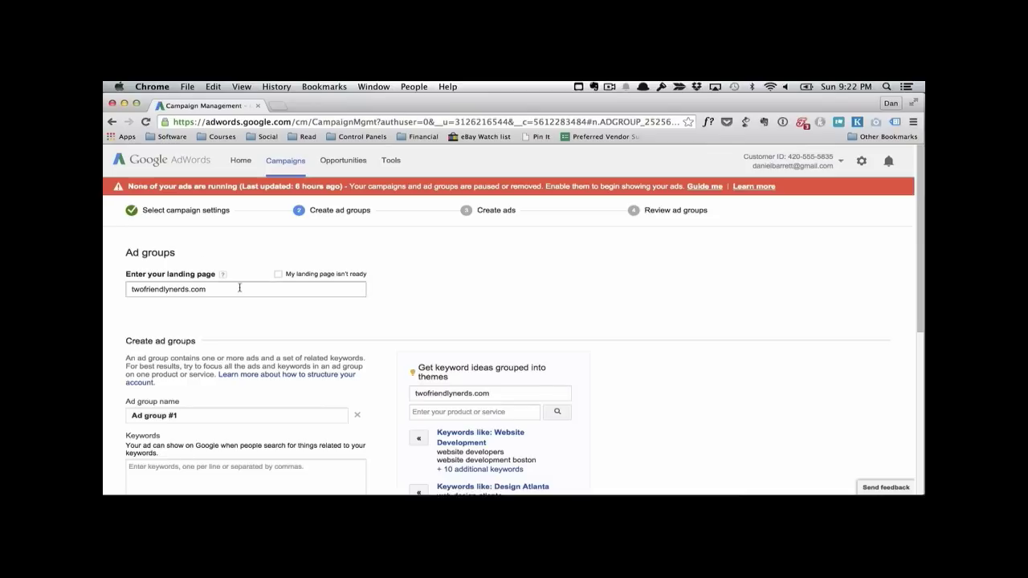
Step: Name the first ad group "Keyword Prospecting - Home Sales"
scroll(256, 277, "down", 1)
scroll(221, 298, "up", 1)
scroll(280, 310, "down", 2)
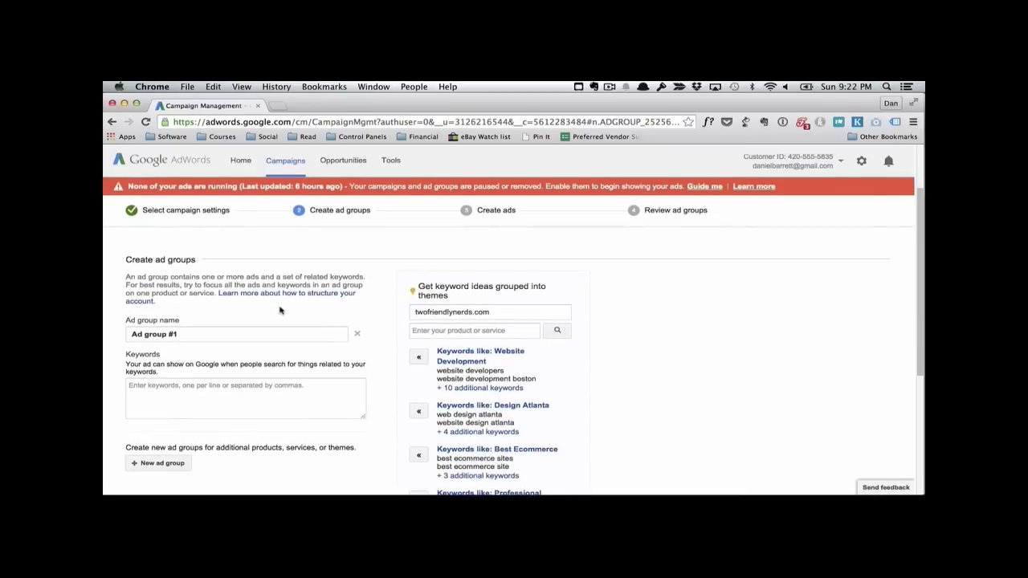
triple_click(202, 332)
type("K")
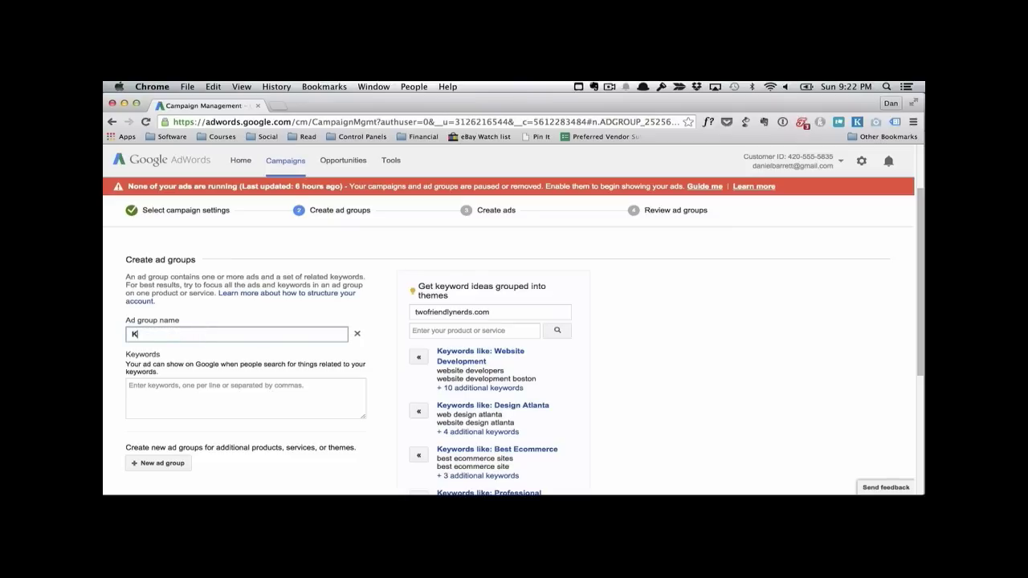
type("eyword Prospectin")
type("g")
type(" - ")
type("Real")
key("BackSpace")
key("BackSpace")
key("BackSpace")
key("BackSpace")
type("Home Sales")
Step: Add the keywords sell my home, sell home, sell house, sell house fast and home for sale, and continue to the ads
scroll(251, 352, "down", 2)
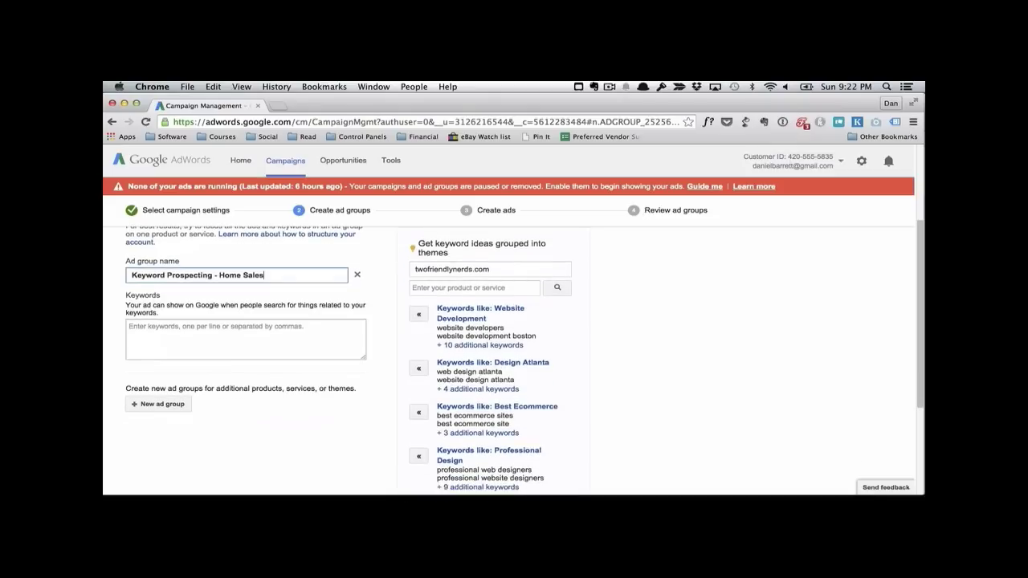
left_click(177, 337)
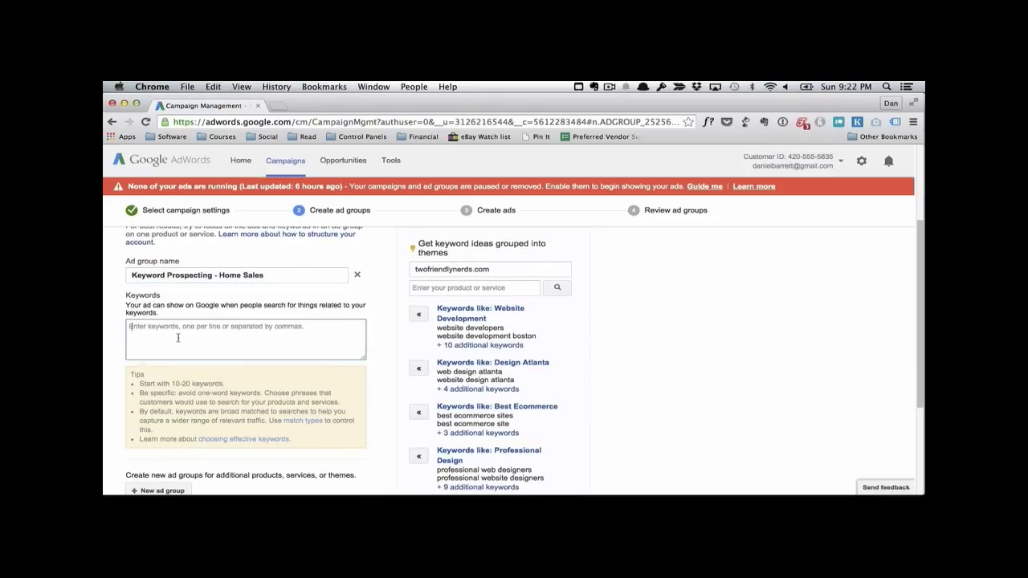
type("sell my home")
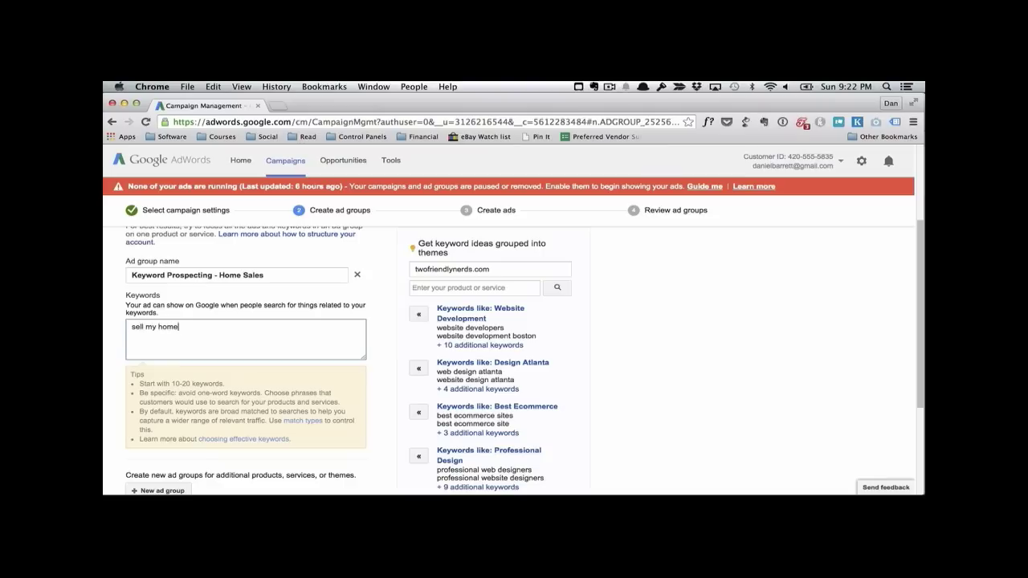
key("Return")
type("sell home")
key("Return")
type("sell house")
key("Return")
type("sell house fast")
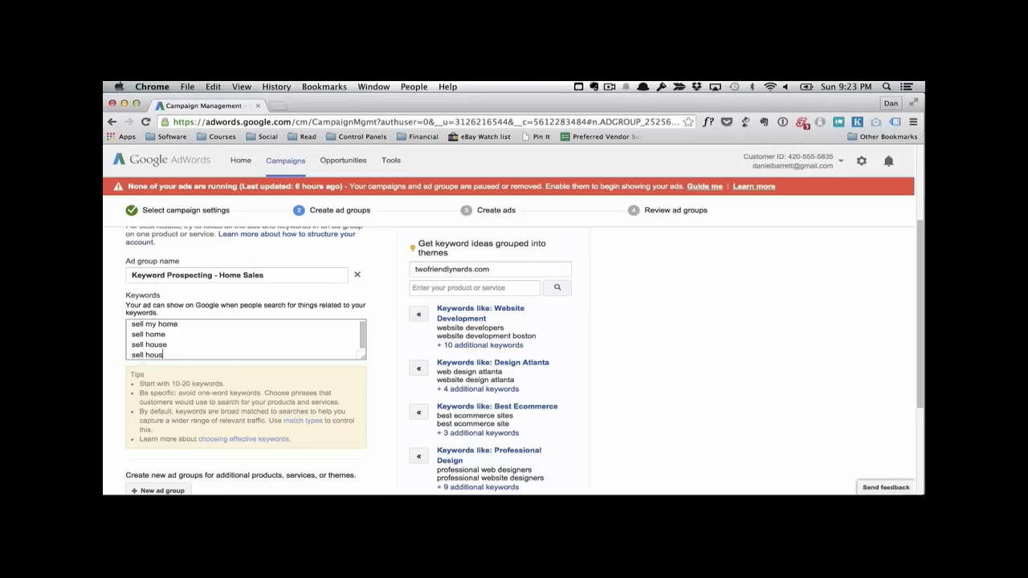
key("Return")
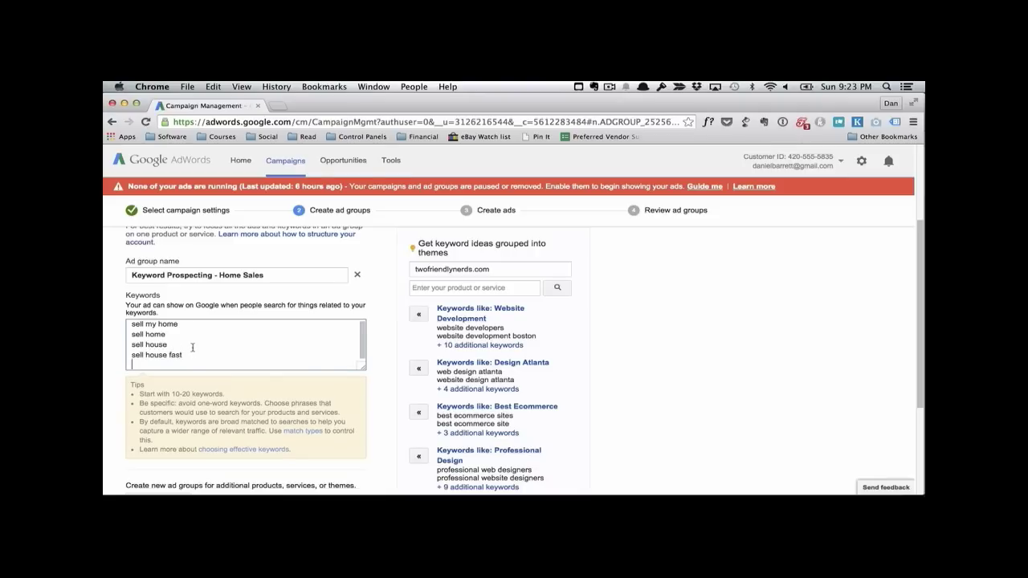
type("home for sale")
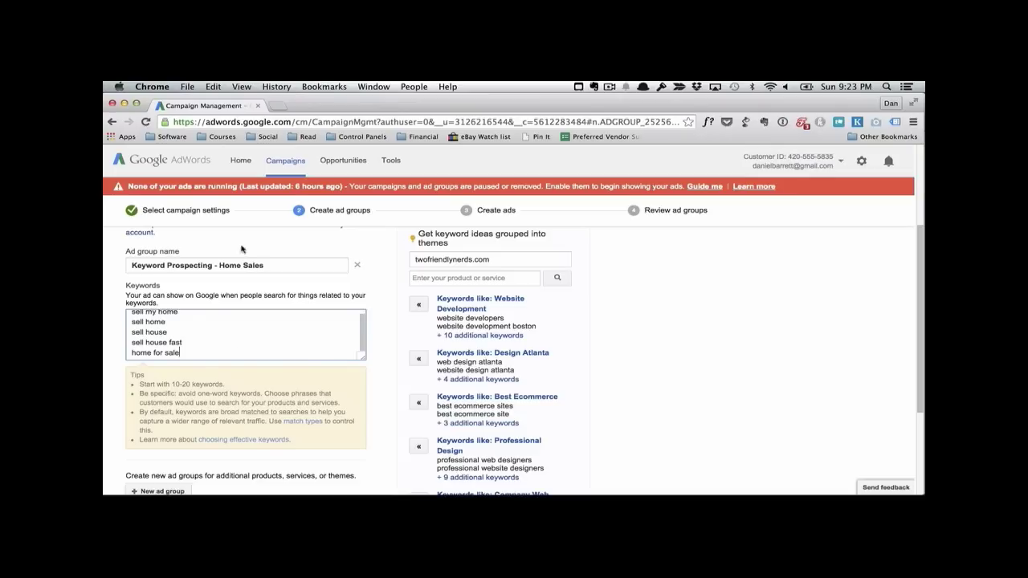
scroll(214, 350, "down", 2)
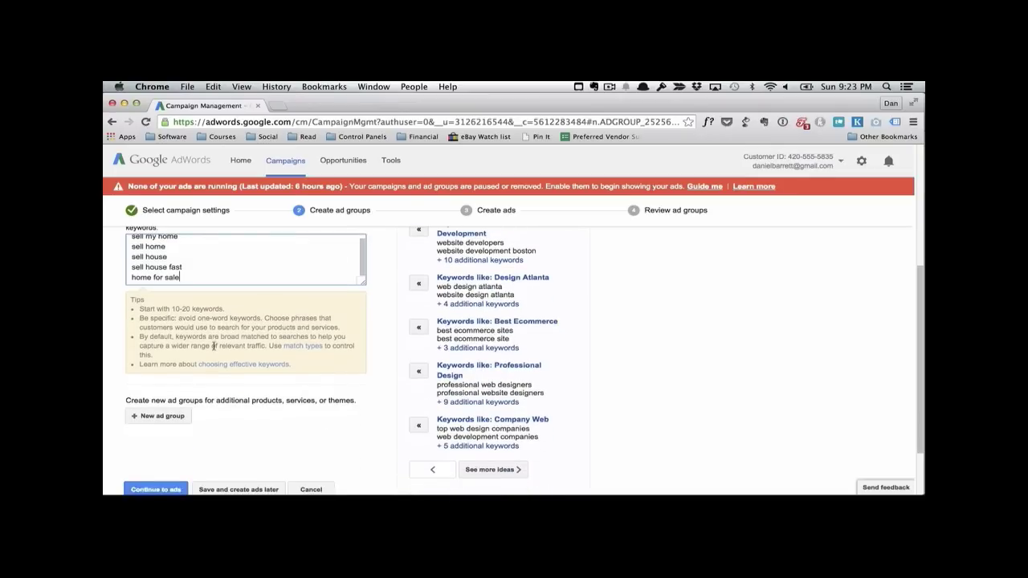
scroll(223, 393, "down", 2)
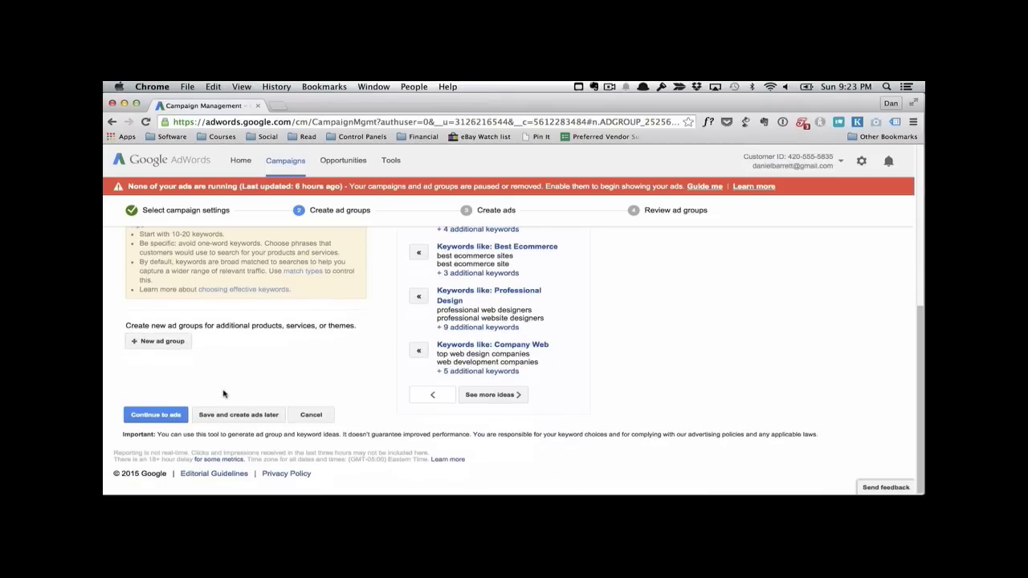
left_click(175, 414)
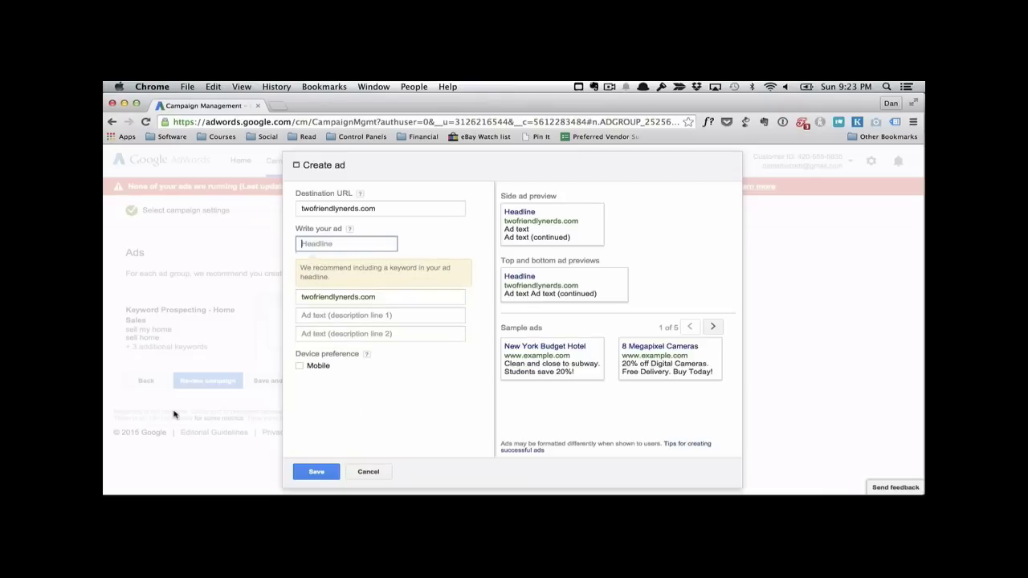
Step: Set the new ad's headline to "Sell Your Home Fast"
left_click(350, 229)
type("Sell H")
key("BackSpace")
type("Your ")
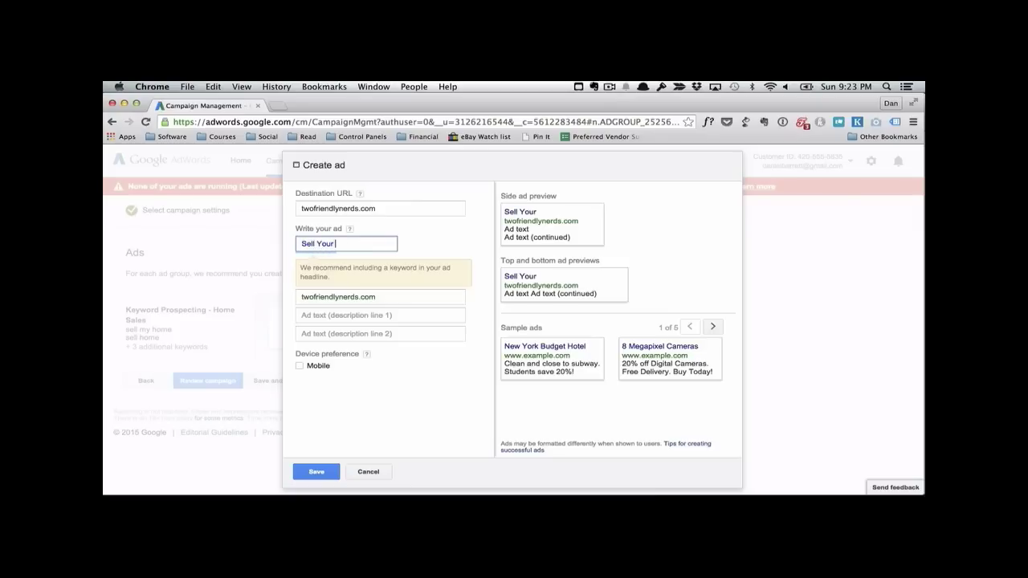
type("Home Fast")
Step: Write the description lines "This is the quickest way to sell a" and "home in this area! Call today." and save the ad
key("Tab")
key("Tab")
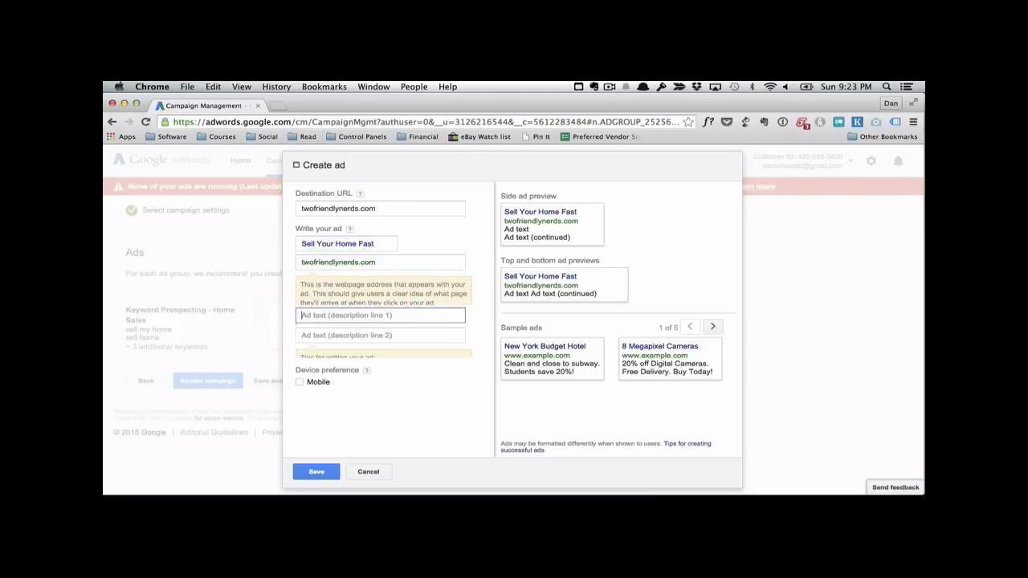
type("This is the quickest way to sell your")
key("BackSpace")
key("BackSpace")
key("BackSpace")
key("BackSpace")
key("BackSpace")
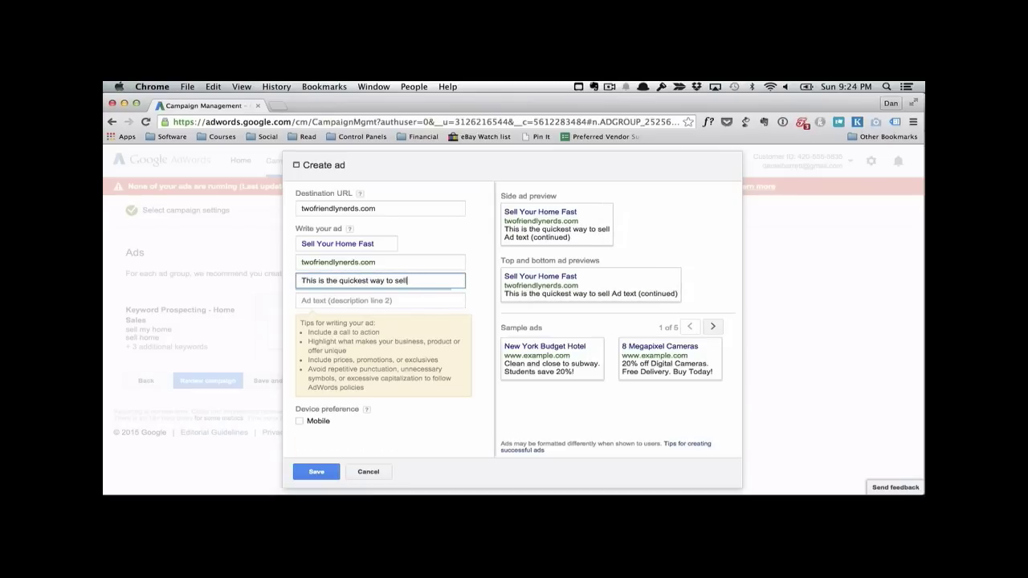
type("a")
key("Tab")
type("h")
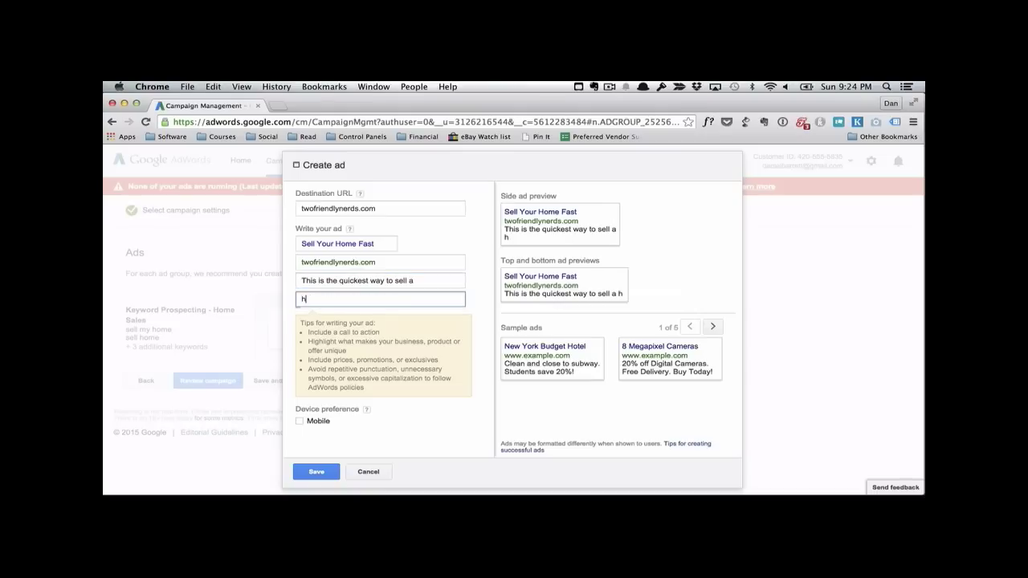
type("ome in this area!")
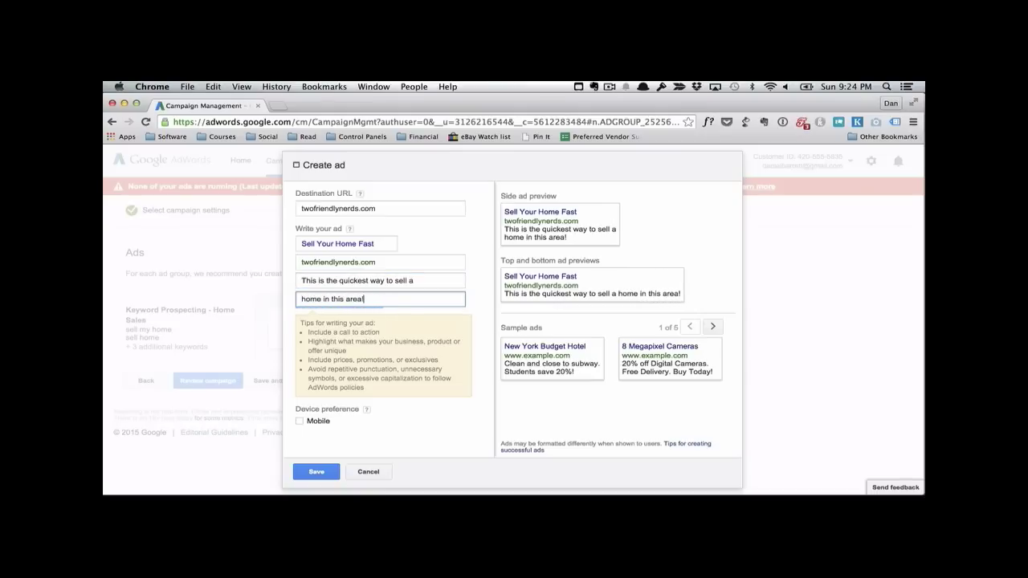
type(" Call today.")
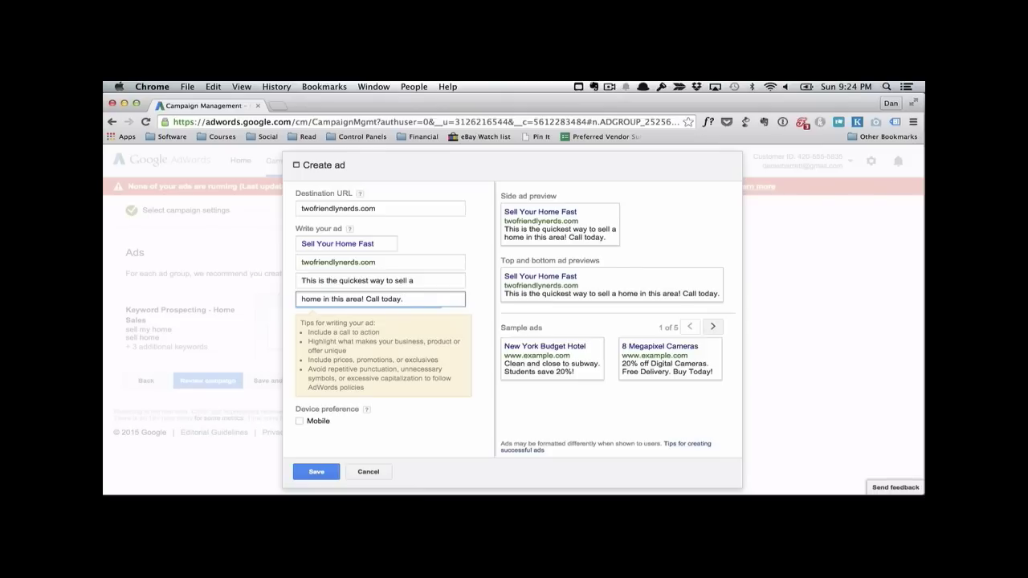
left_click(318, 472)
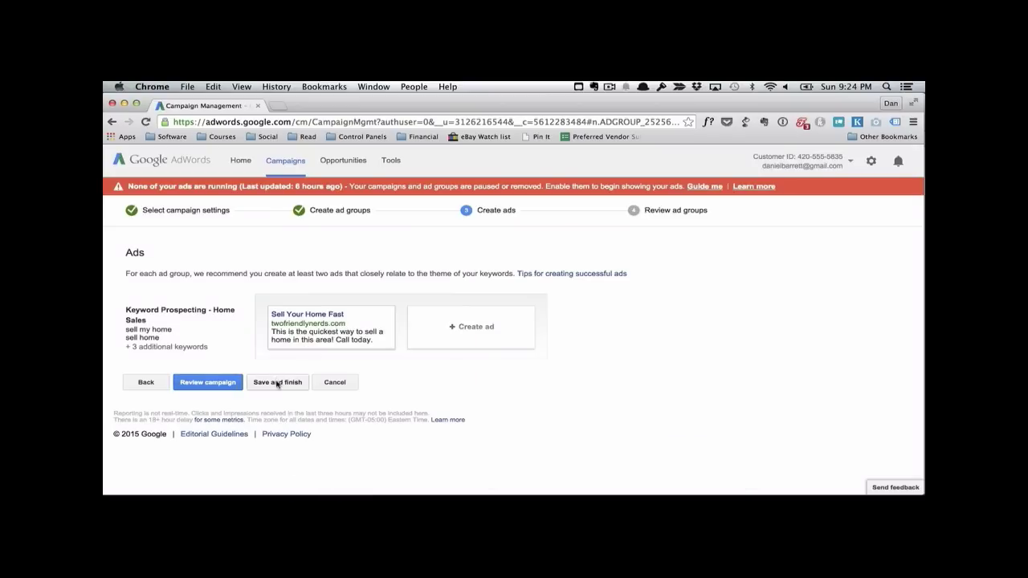
Step: Save and finish the ad group setup, and pause the Keyword Prospecting - Home Sales ad group
left_click(275, 384)
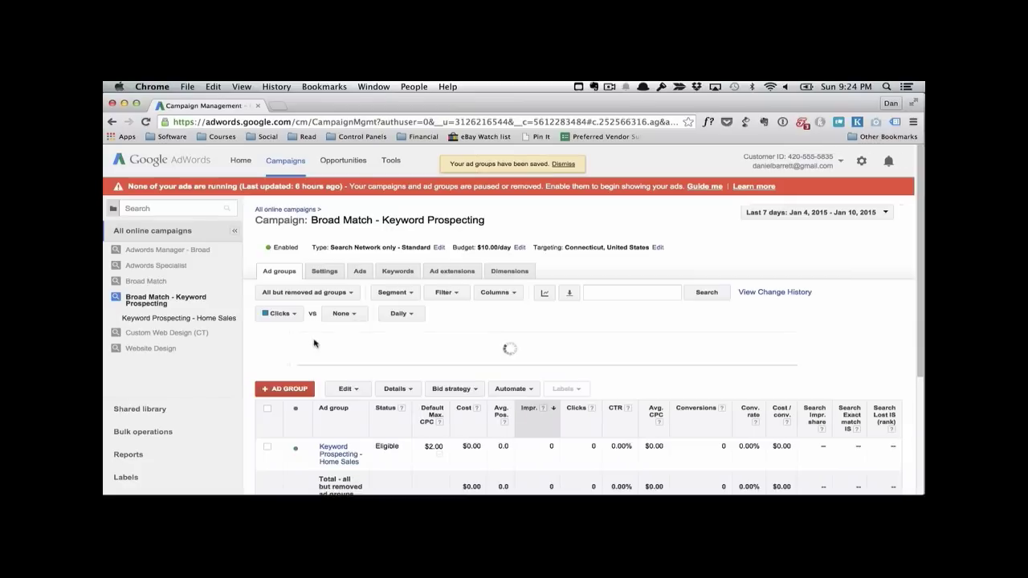
scroll(297, 398, "down", 1)
left_click(299, 400)
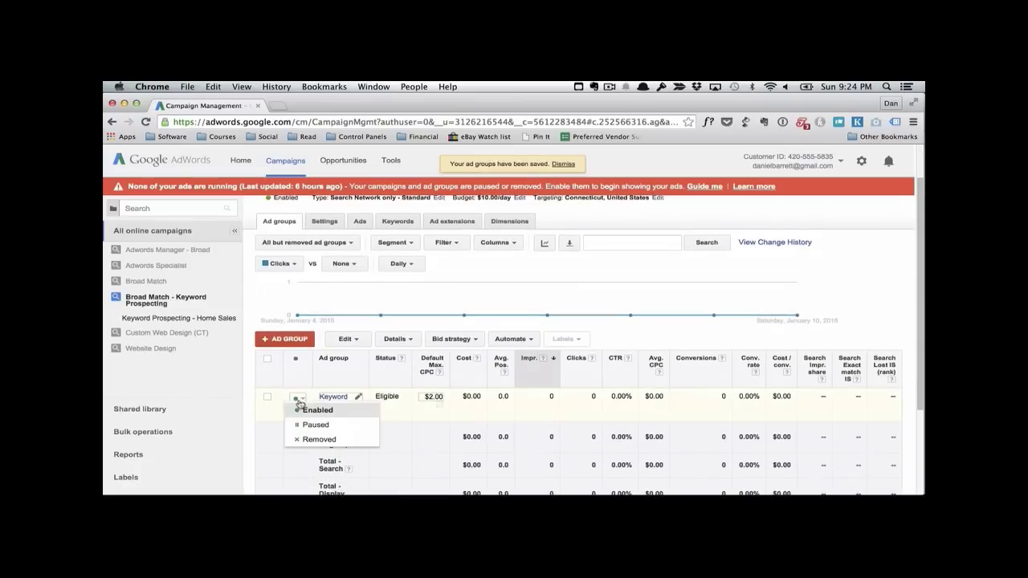
left_click(309, 426)
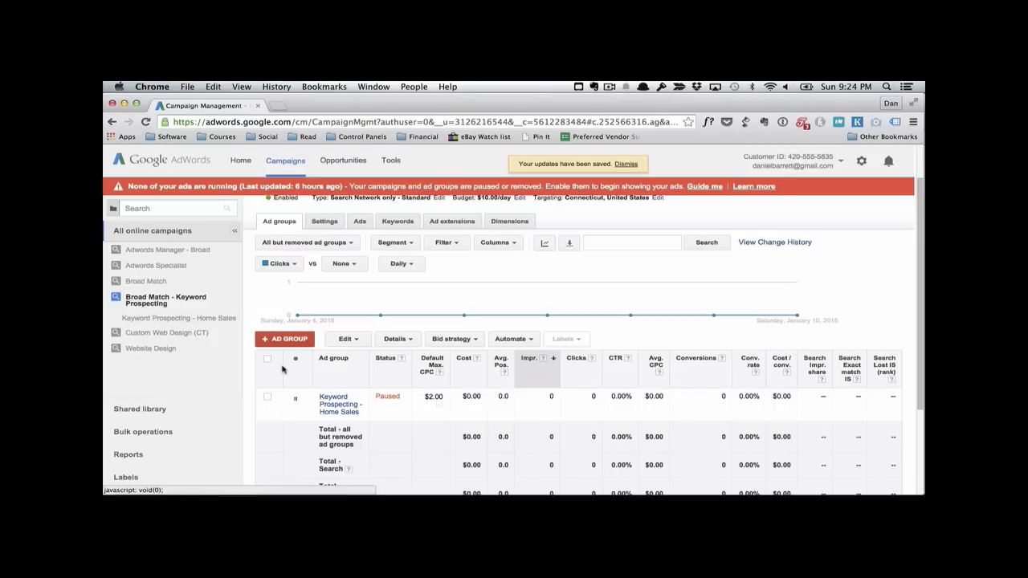
Step: Review the keyword list of the Broad Match - Keyword Prospecting campaign and the default bid and statistics of its ad group
left_click(399, 221)
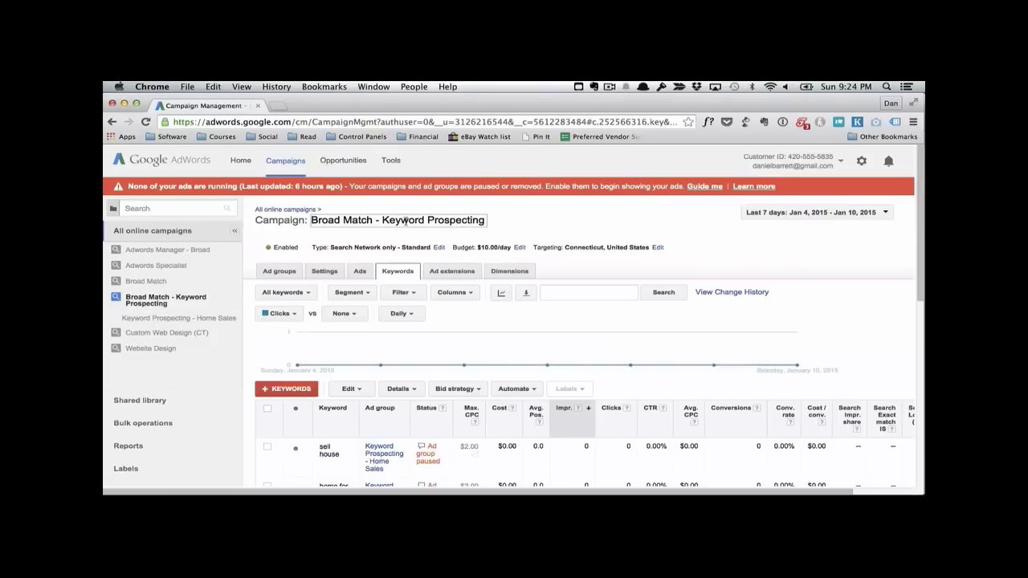
scroll(337, 320, "down", 3)
scroll(338, 319, "down", 5)
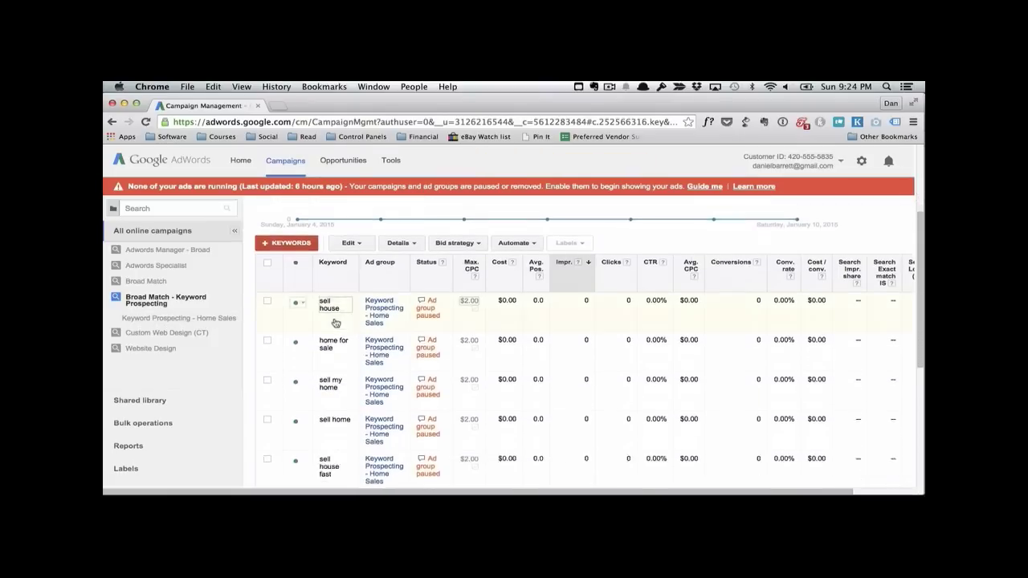
scroll(336, 323, "up", 2)
scroll(336, 323, "up", 6)
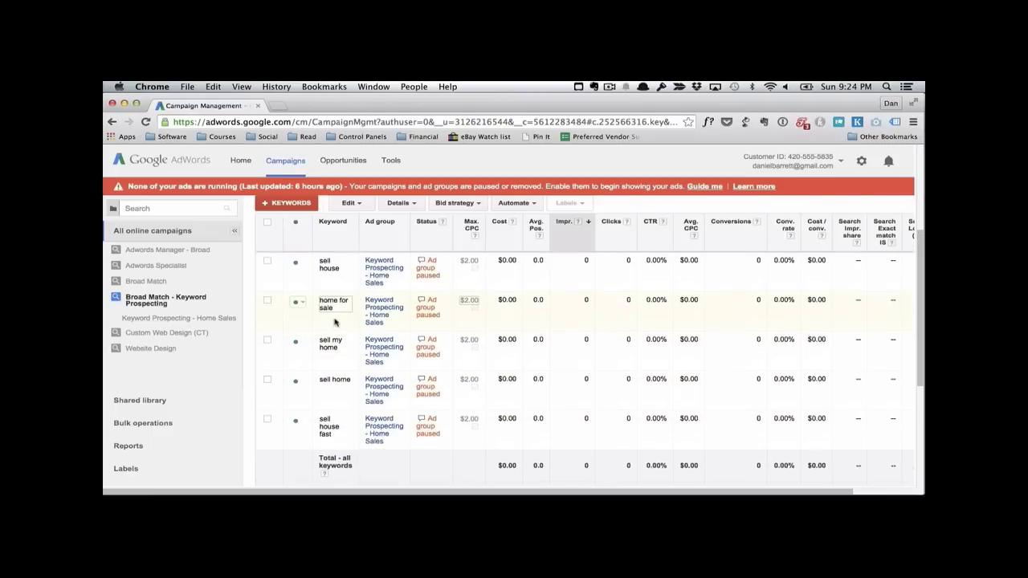
left_click(289, 257)
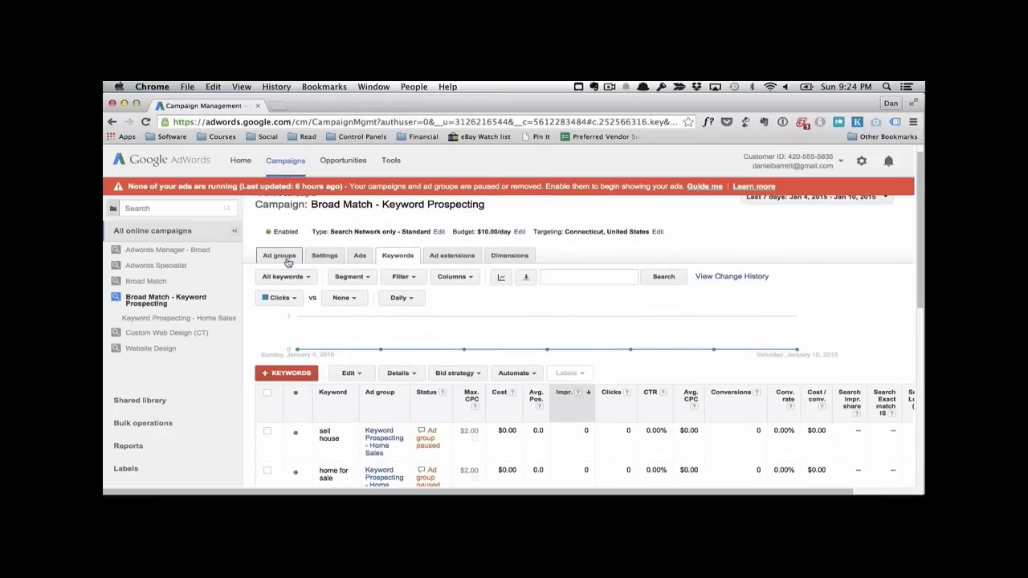
scroll(393, 333, "down", 2)
scroll(393, 334, "down", 1)
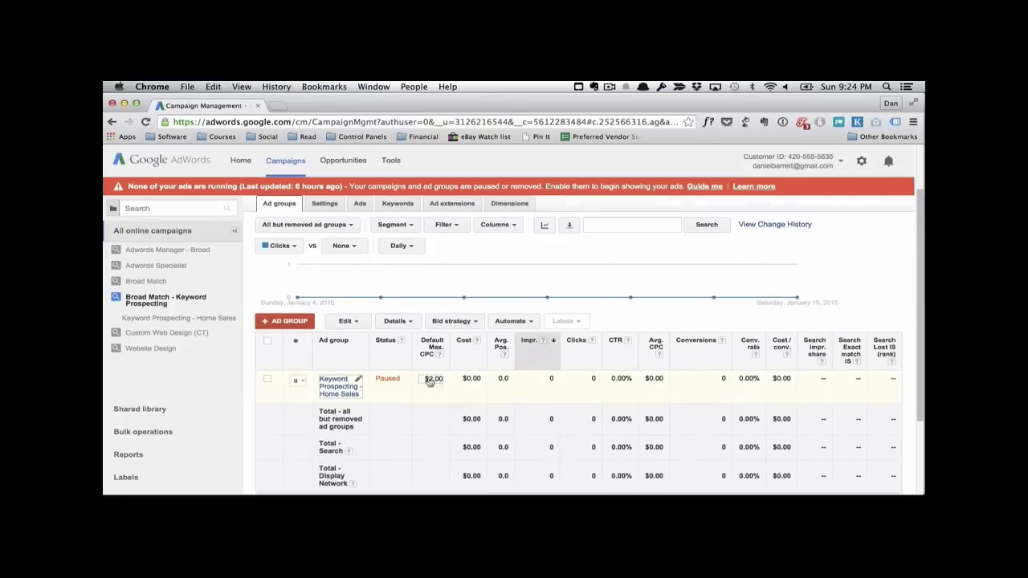
scroll(423, 344, "up", 3)
scroll(423, 344, "up", 1)
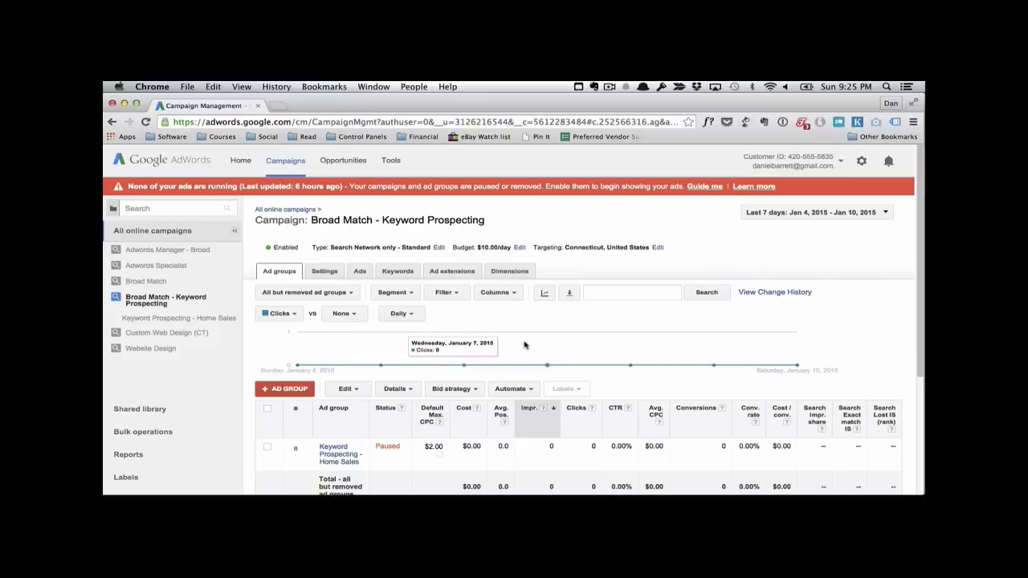
scroll(480, 345, "down", 3)
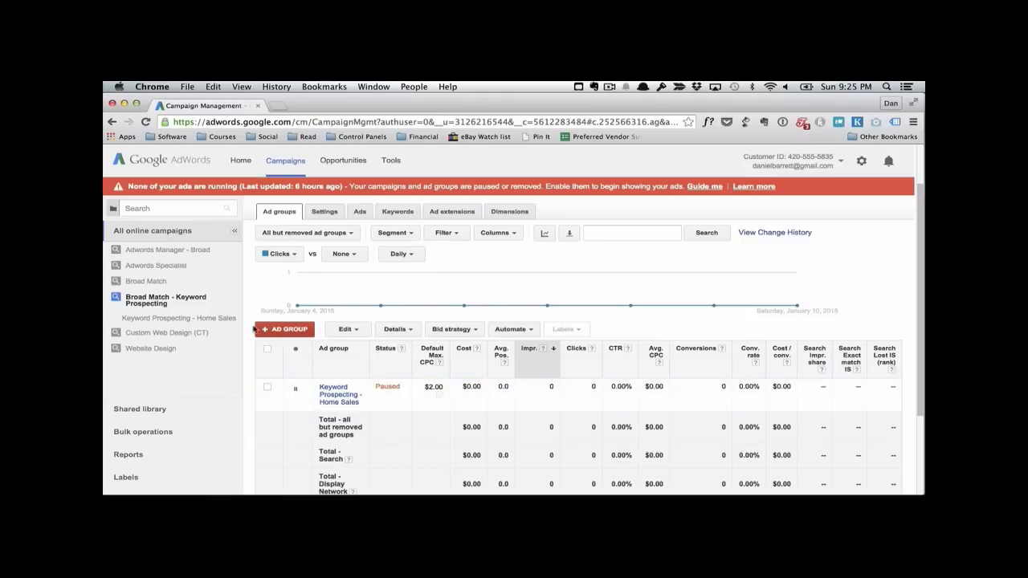
Step: Open the Very Broad #2 ad group in the Broad Match campaign and examine its keywords' statistics
left_click(178, 286)
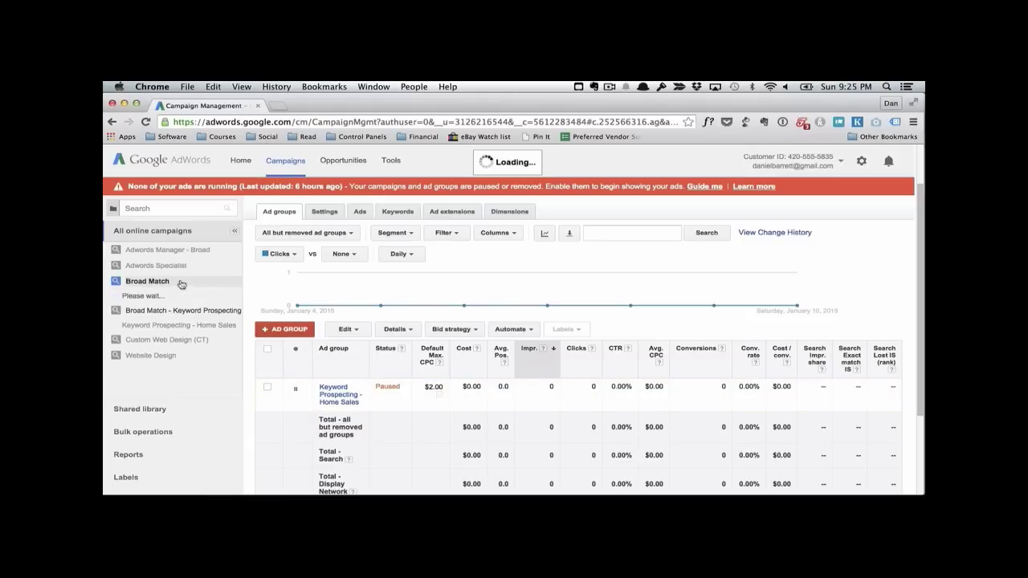
left_click(169, 295)
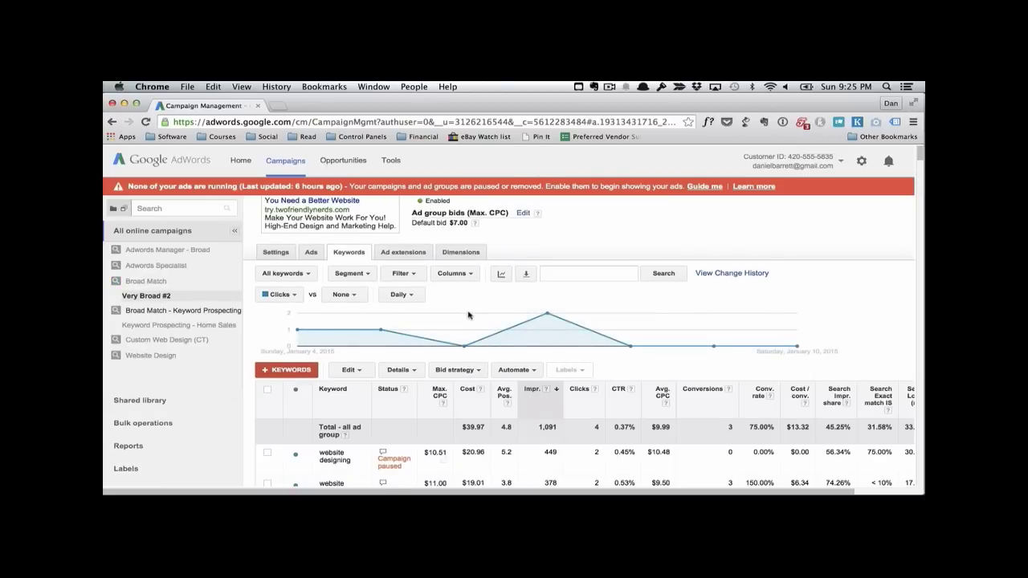
scroll(469, 315, "down", 3)
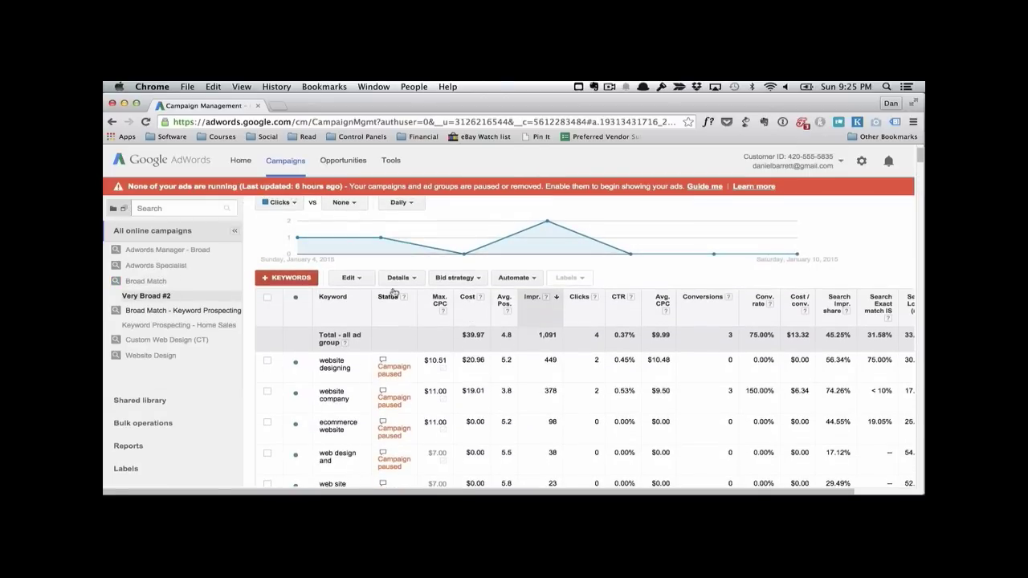
scroll(357, 335, "down", 1)
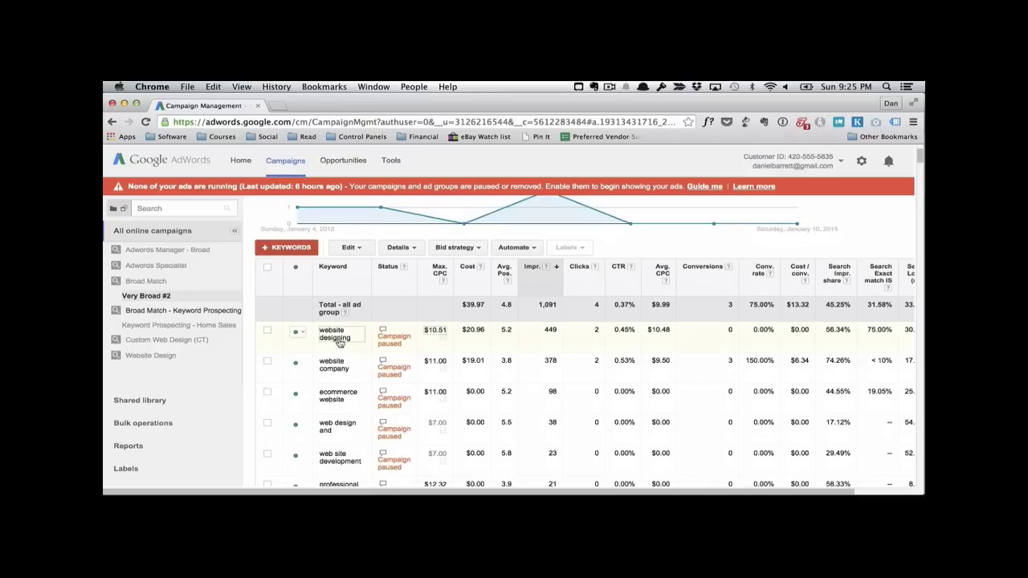
scroll(340, 341, "down", 10)
scroll(339, 343, "up", 15)
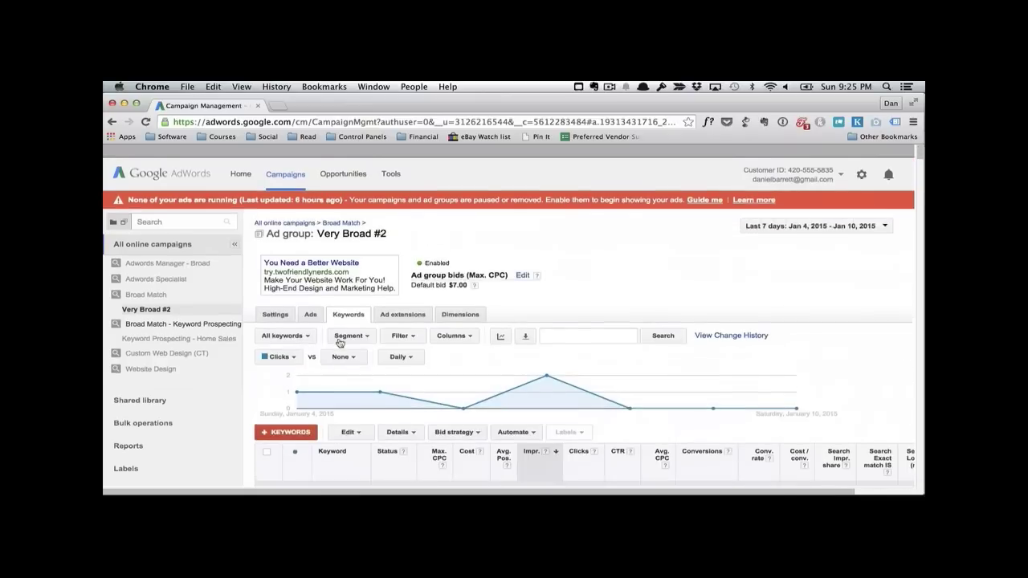
scroll(340, 341, "down", 1)
scroll(562, 347, "down", 3)
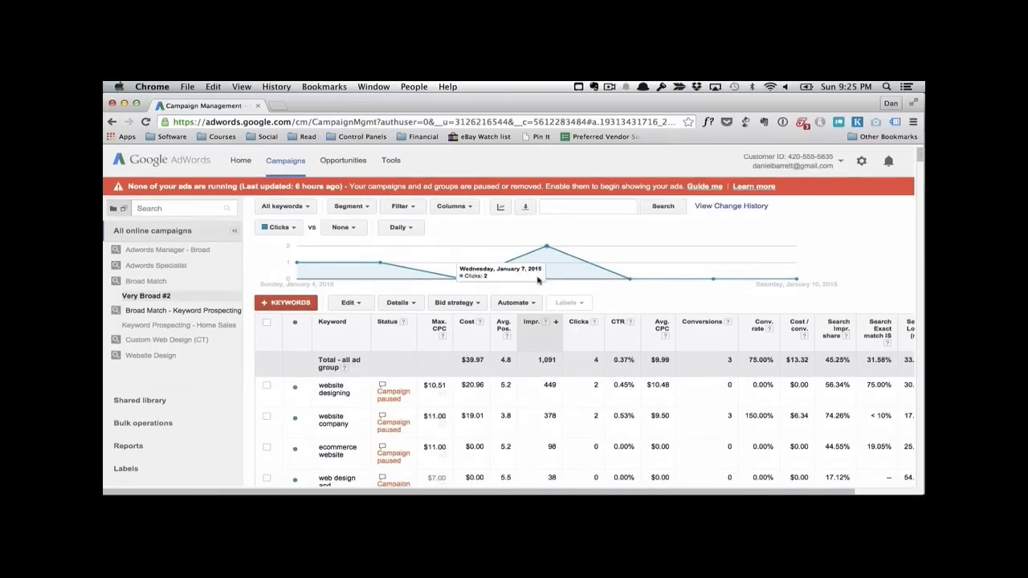
scroll(538, 279, "up", 3)
scroll(740, 292, "up", 1)
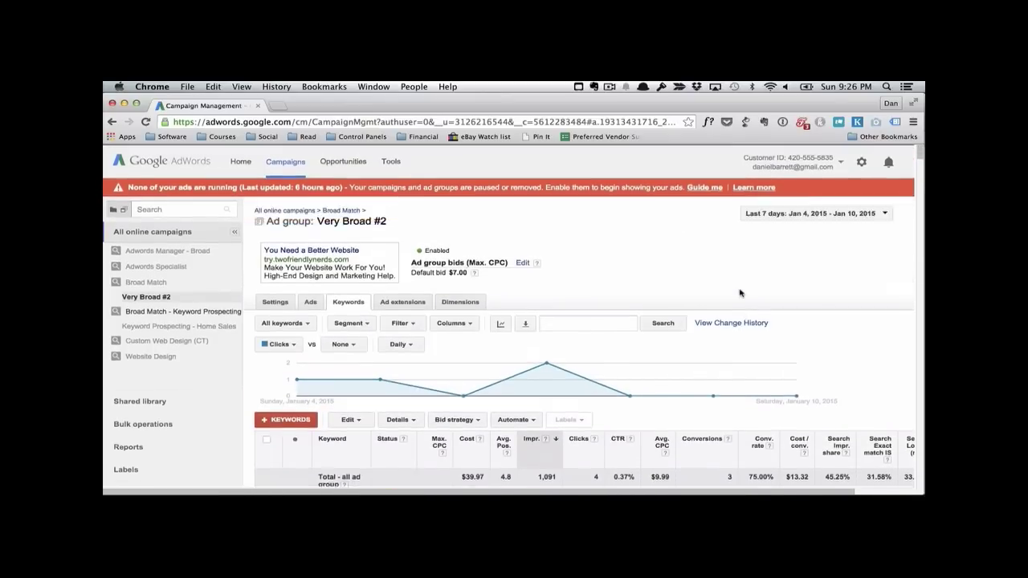
Step: Show the last 30 days of data sorted by most impressions, and highlight the impressions of the website designing keyword
left_click(803, 213)
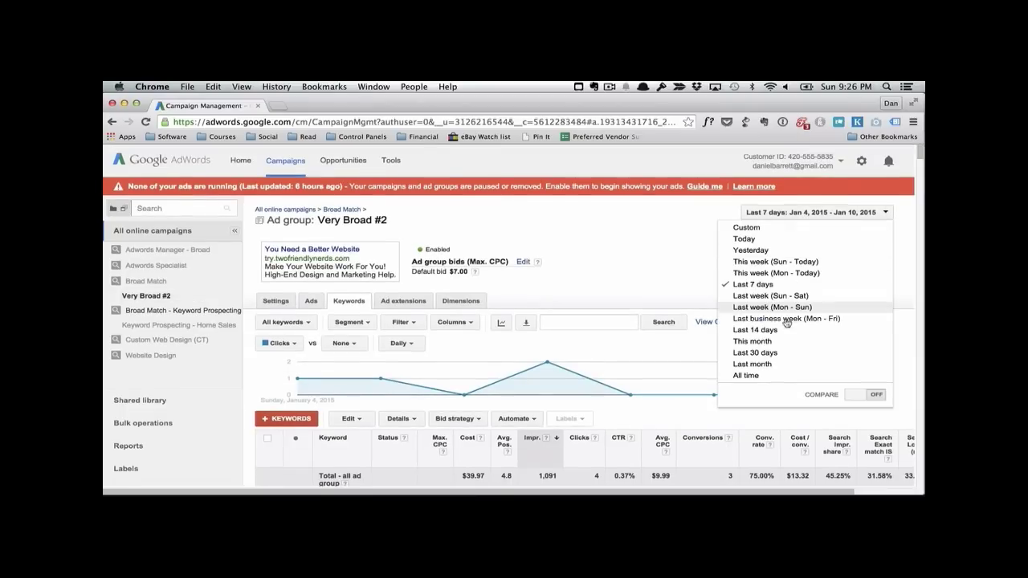
left_click(774, 353)
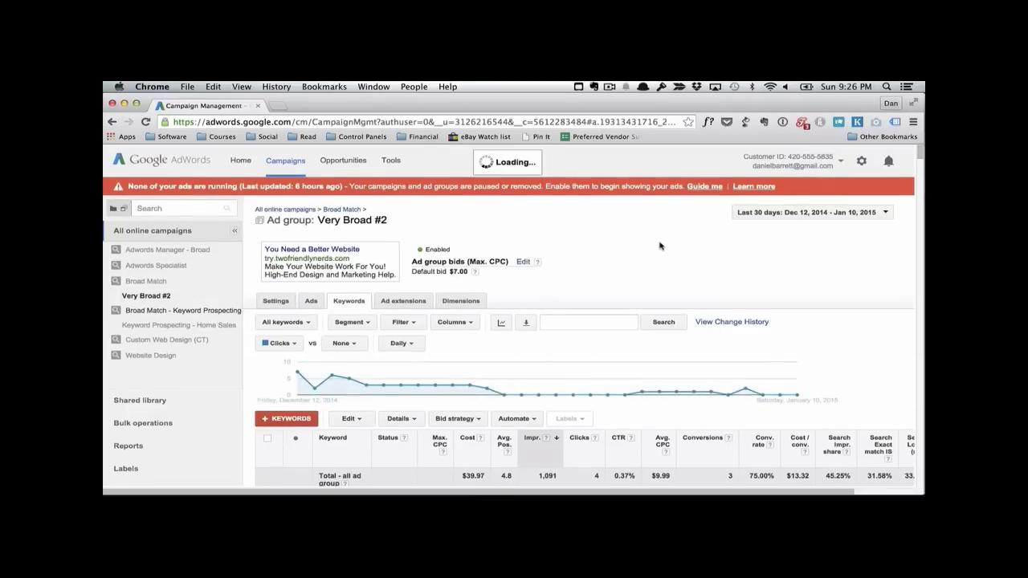
scroll(562, 282, "down", 4)
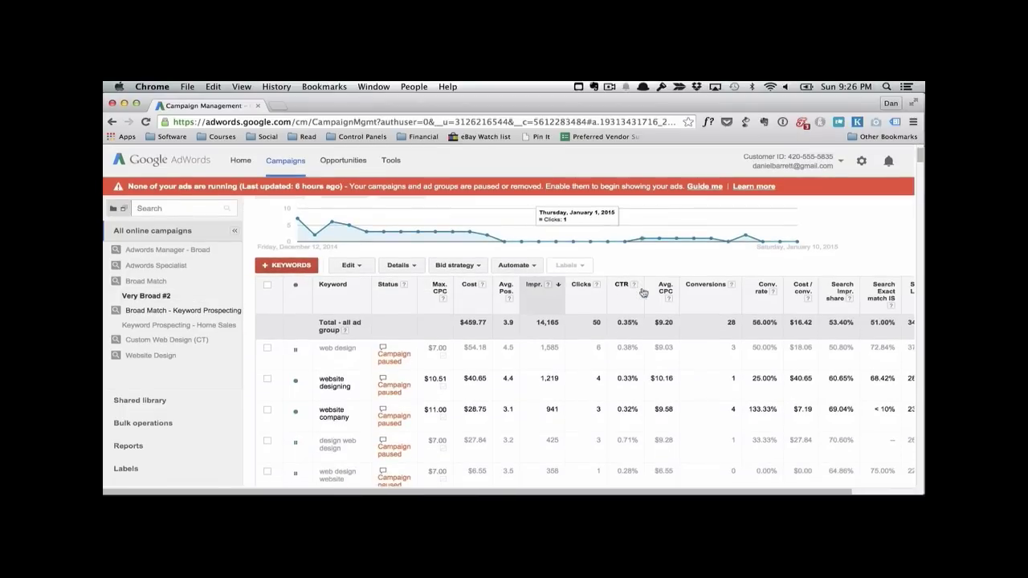
left_click(535, 289)
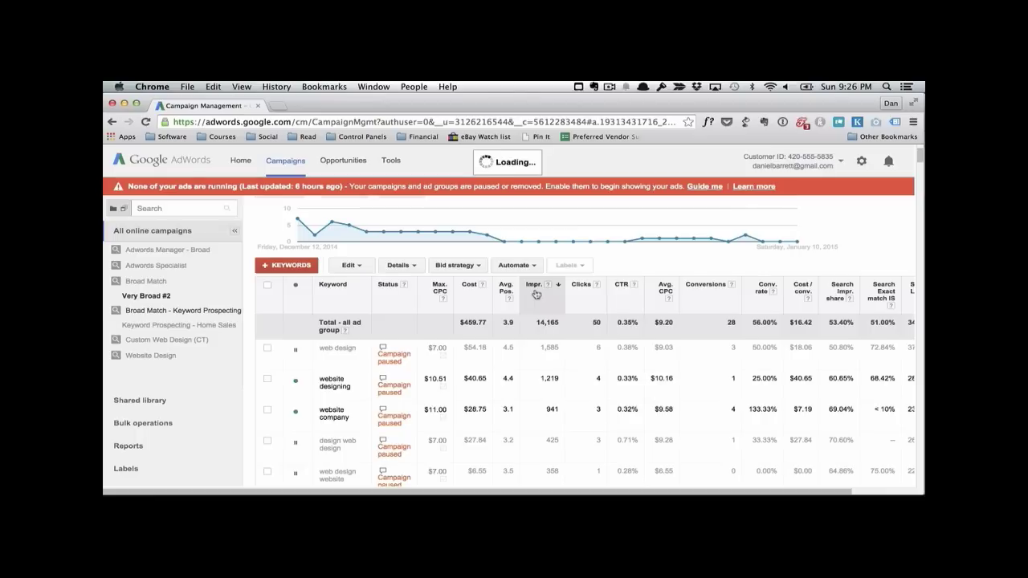
left_click(536, 291)
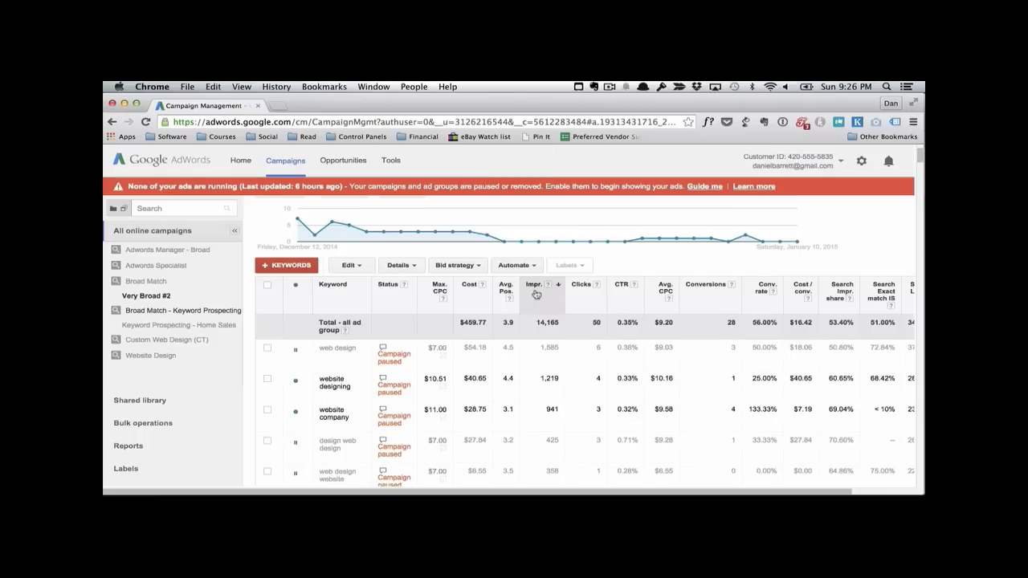
scroll(535, 292, "down", 1)
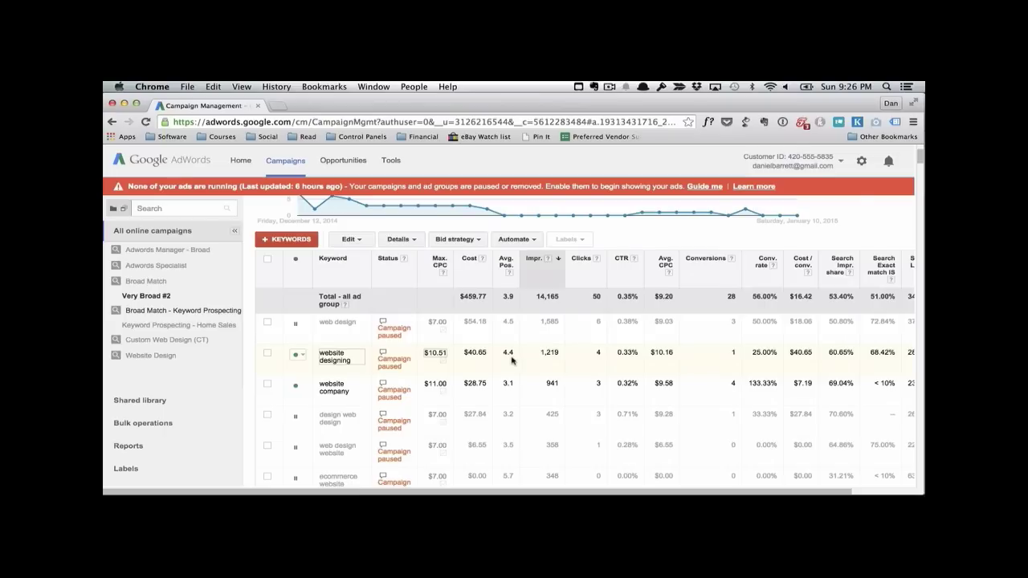
left_click_drag(538, 354, 560, 353)
Step: Return to the Broad Match - Keyword Prospecting campaign and examine the bids and impressions in its keyword list
left_click(199, 310)
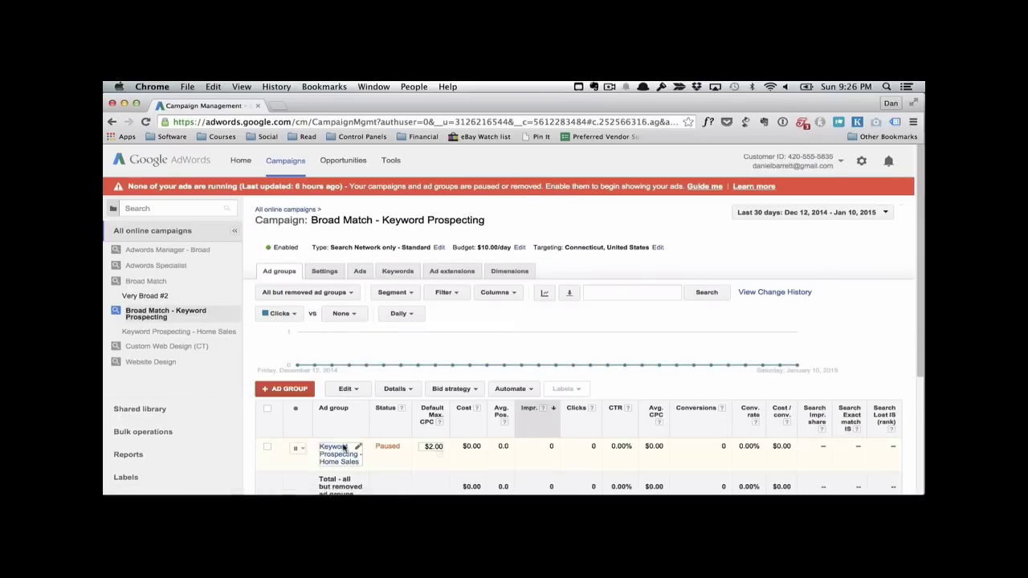
scroll(342, 459, "down", 1)
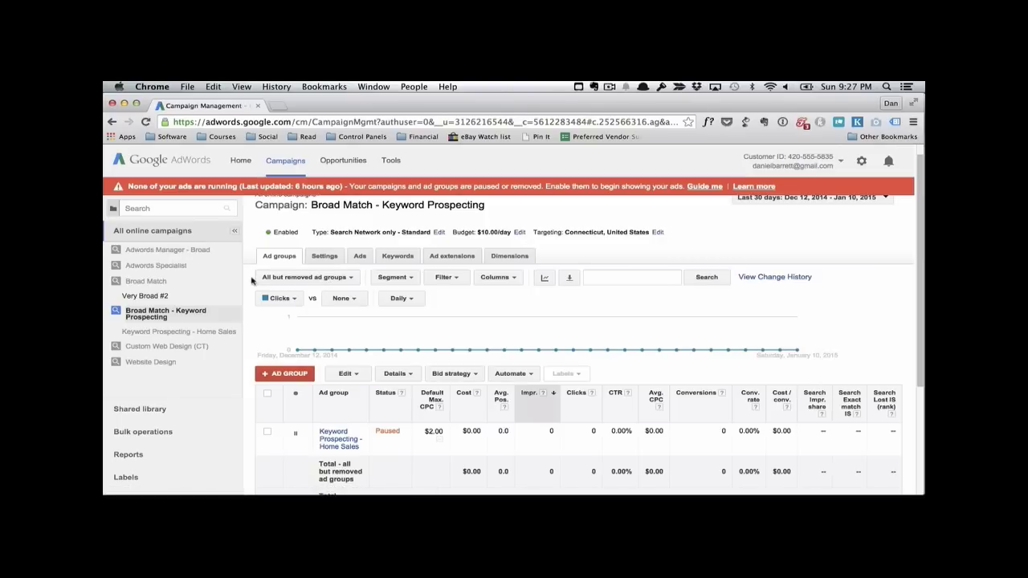
left_click(400, 256)
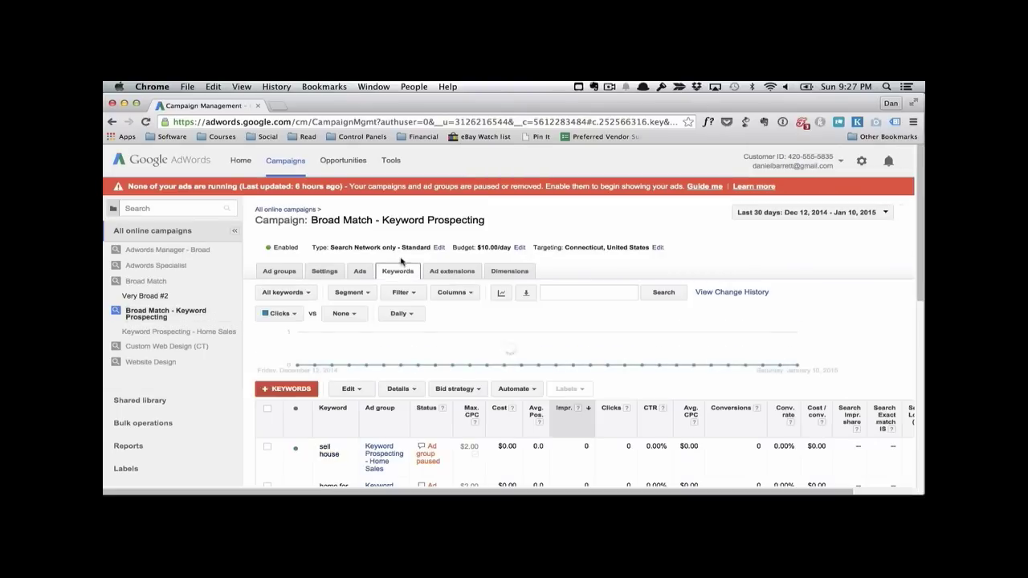
scroll(555, 401, "down", 2)
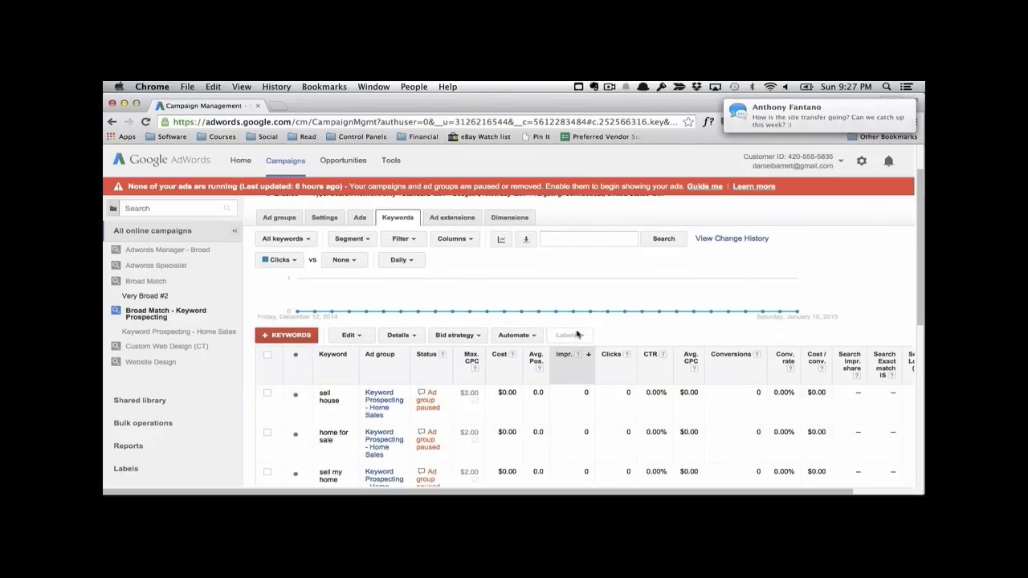
scroll(577, 322, "down", 2)
scroll(581, 389, "down", 3)
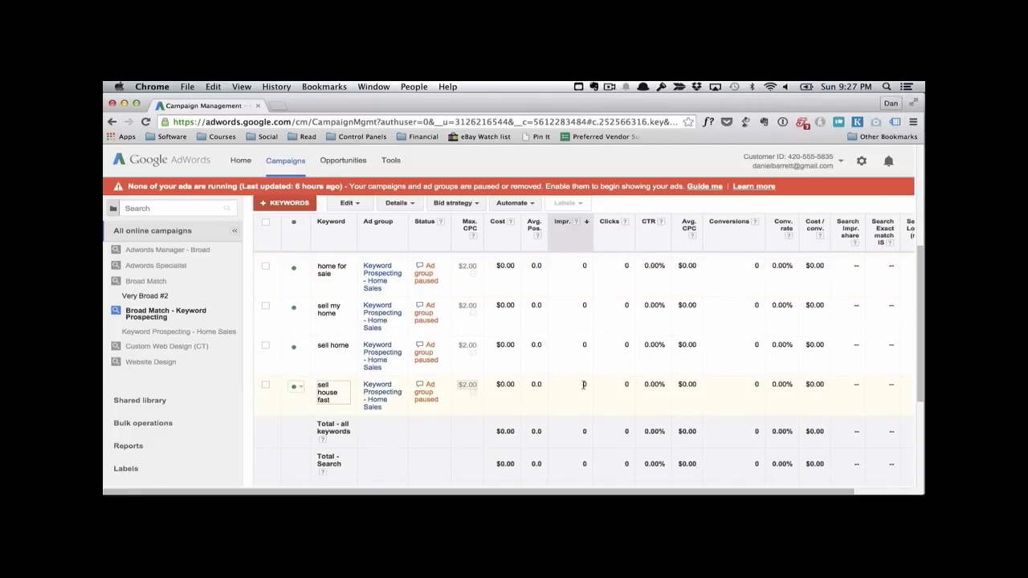
scroll(584, 386, "up", 3)
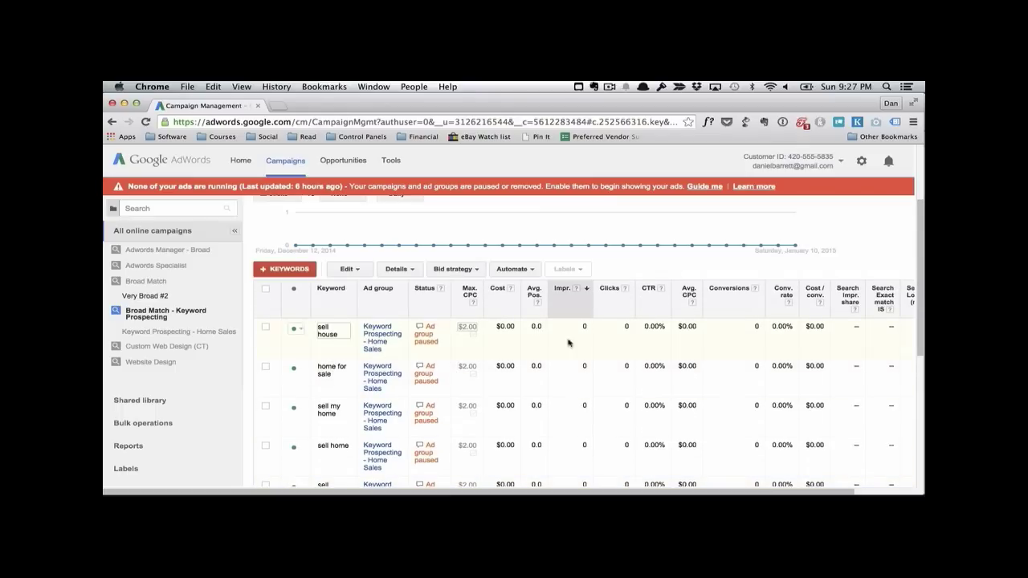
scroll(564, 335, "down", 3)
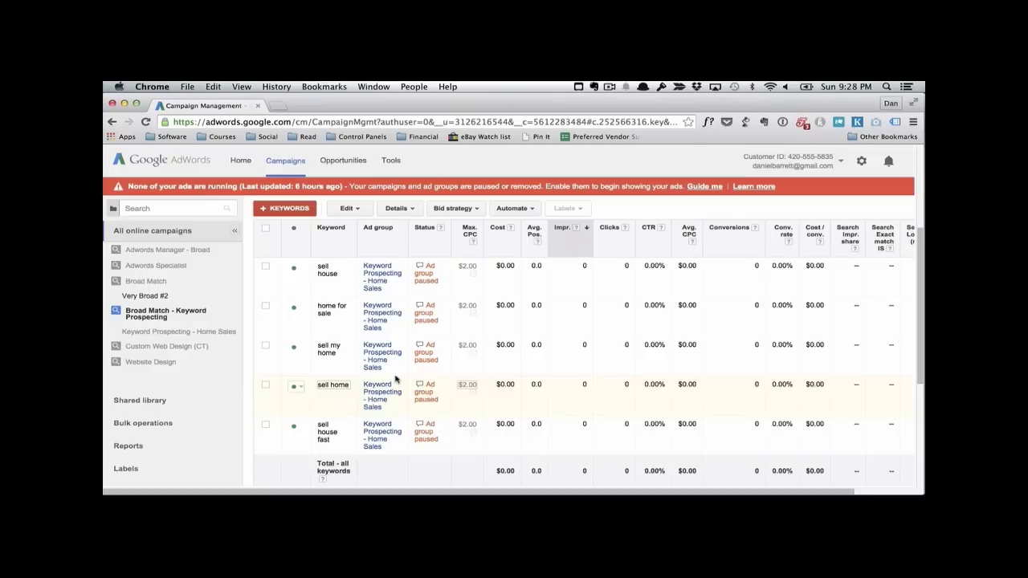
scroll(289, 350, "up", 3)
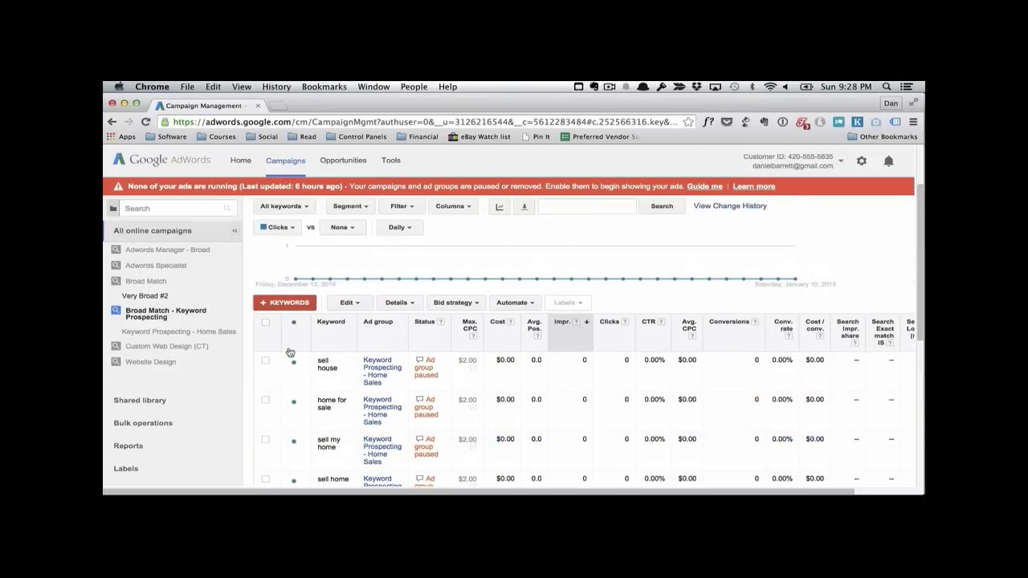
scroll(286, 337, "up", 3)
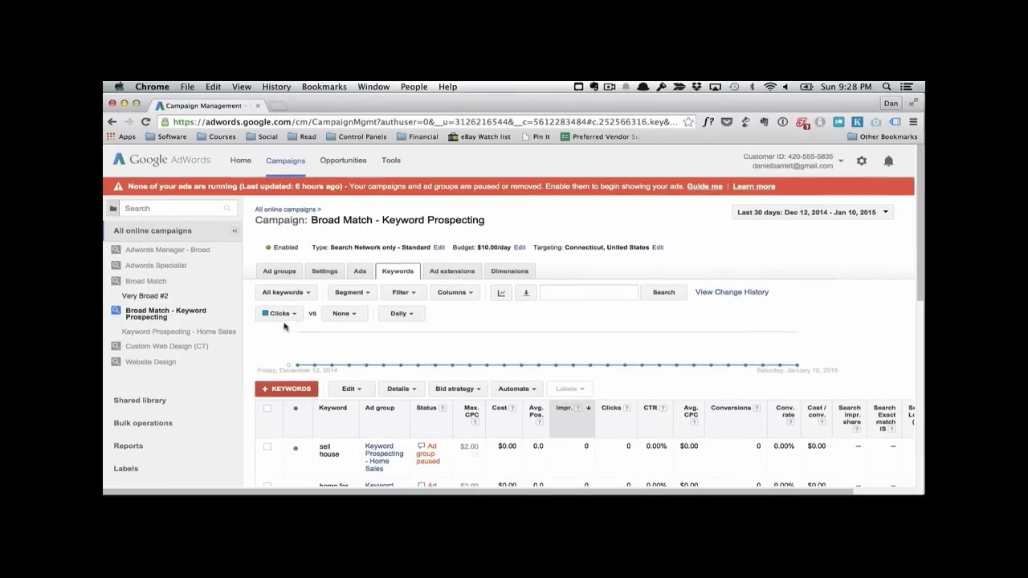
Step: Start a new Search Network only campaign from the list of all online campaigns and name it Sell Homes - Focused
left_click(178, 234)
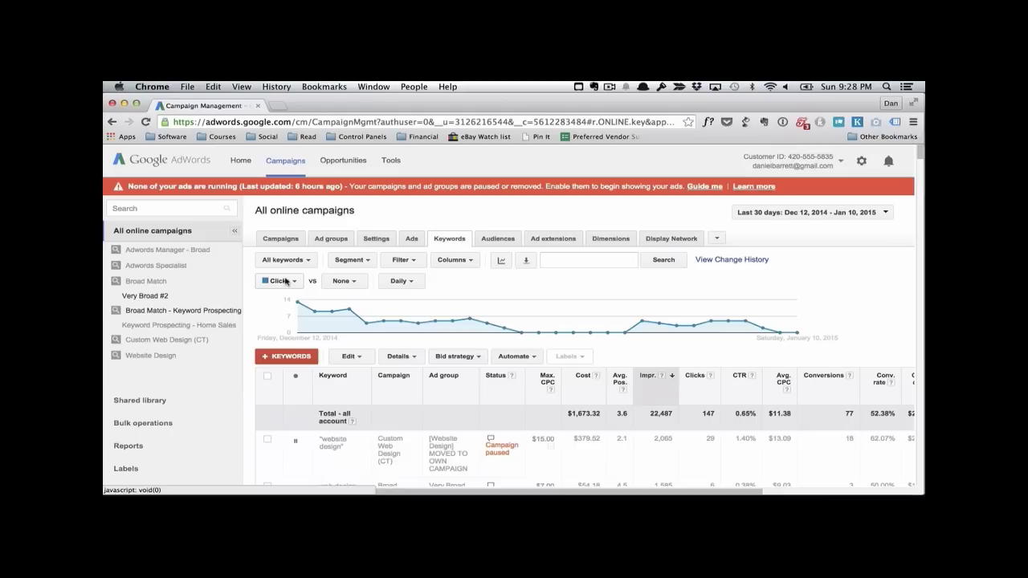
left_click(283, 239)
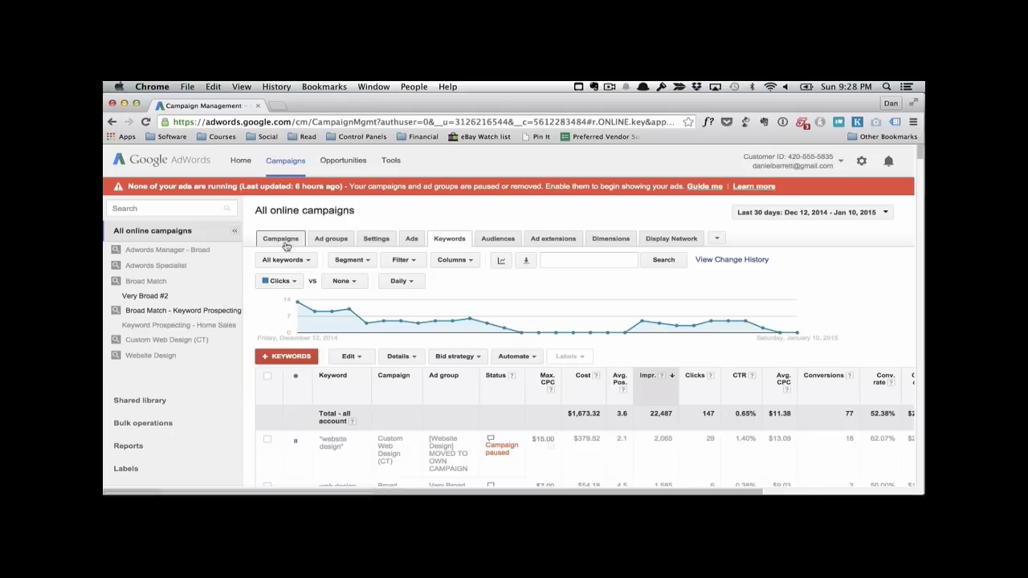
left_click(299, 356)
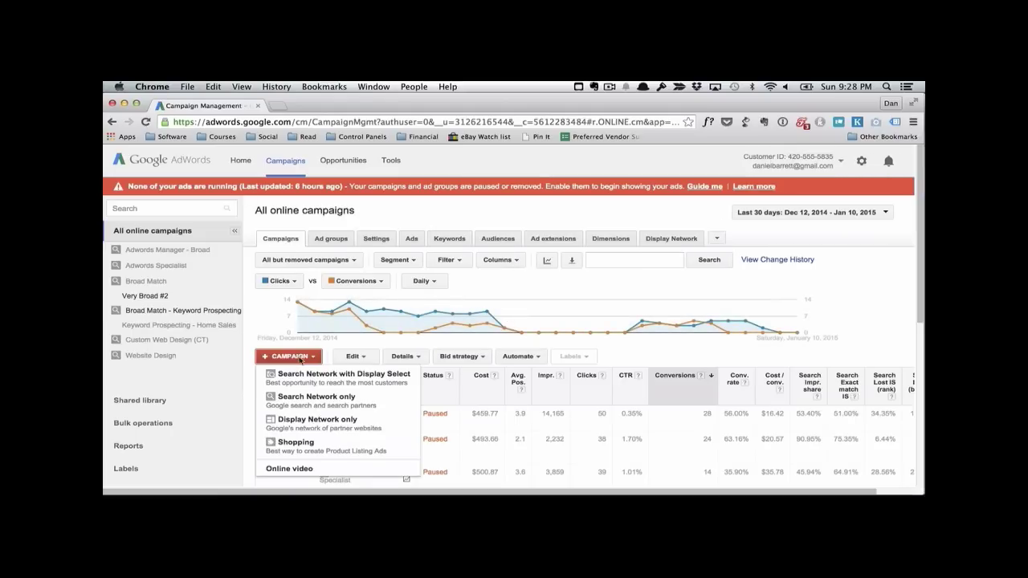
left_click(313, 397)
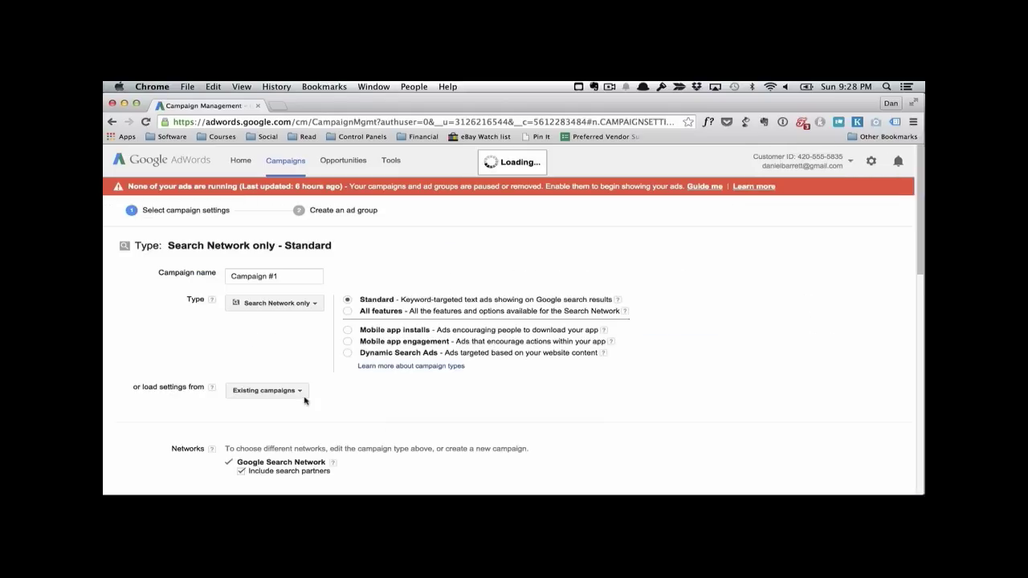
left_click(306, 277)
key("super+a")
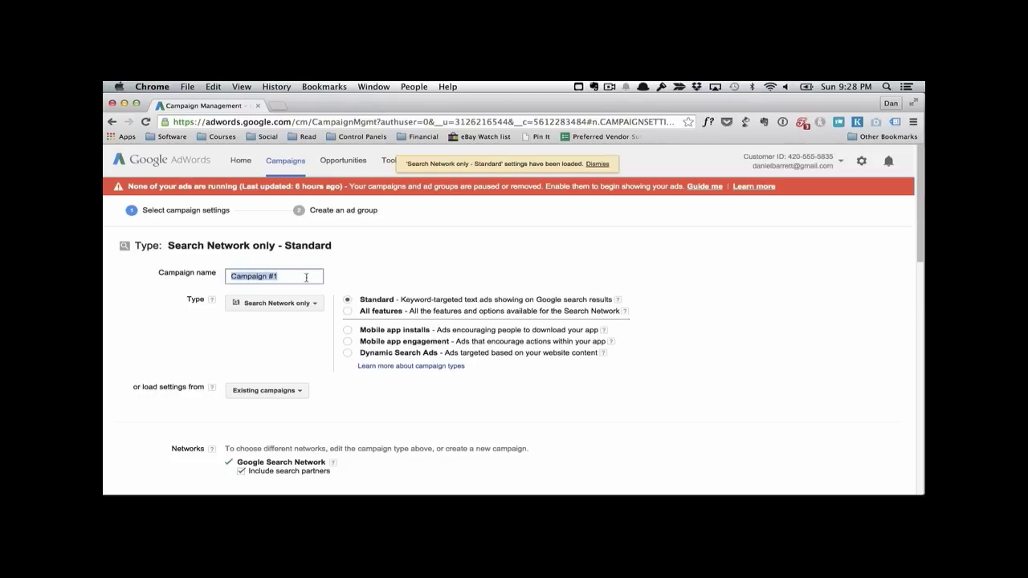
type("Sell Homes - Focused")
Step: Add the state of Connecticut, United States as the campaign's target location
scroll(406, 345, "down", 3)
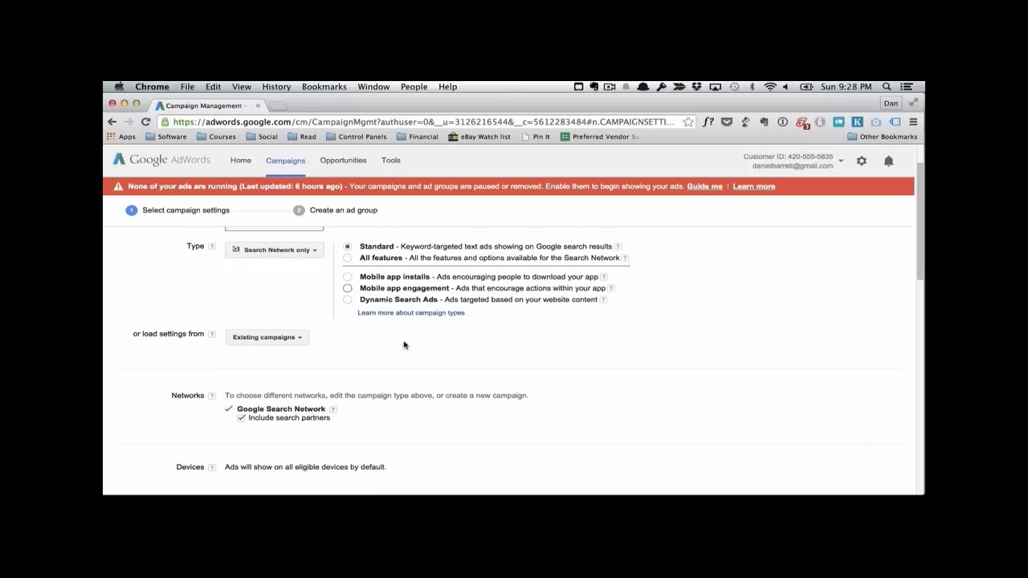
scroll(371, 321, "down", 5)
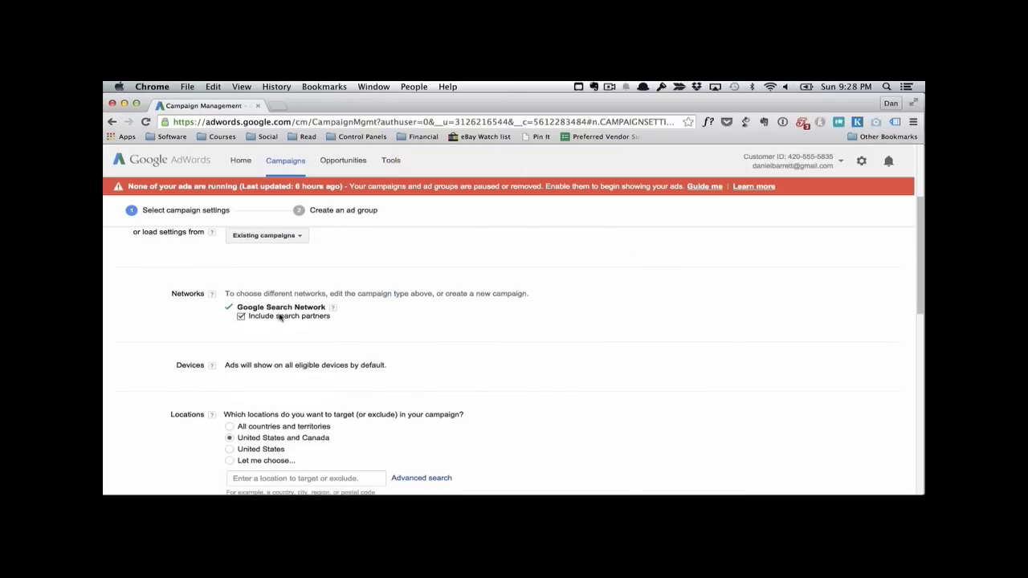
scroll(374, 326, "down", 5)
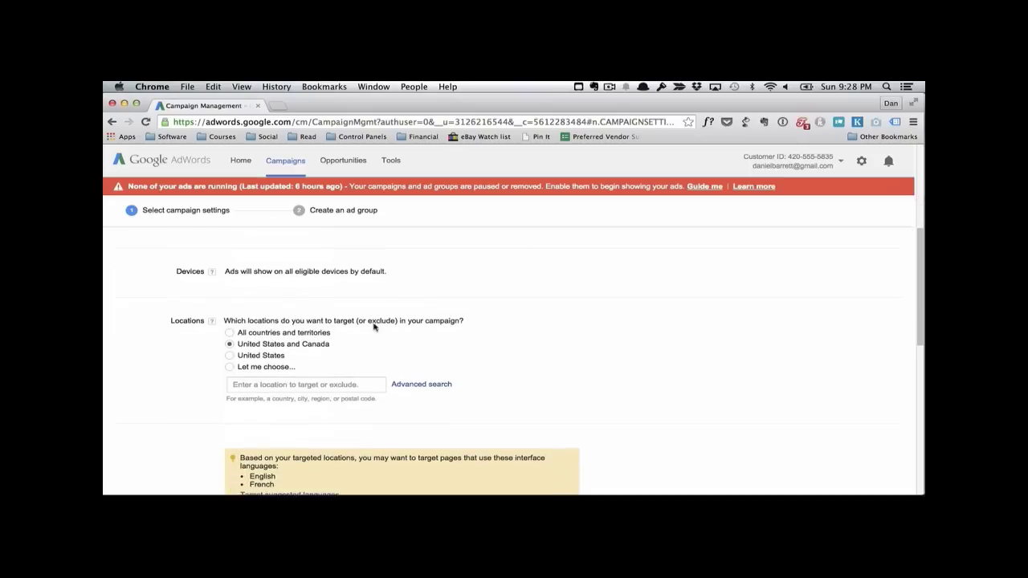
left_click(264, 383)
type("Connecti")
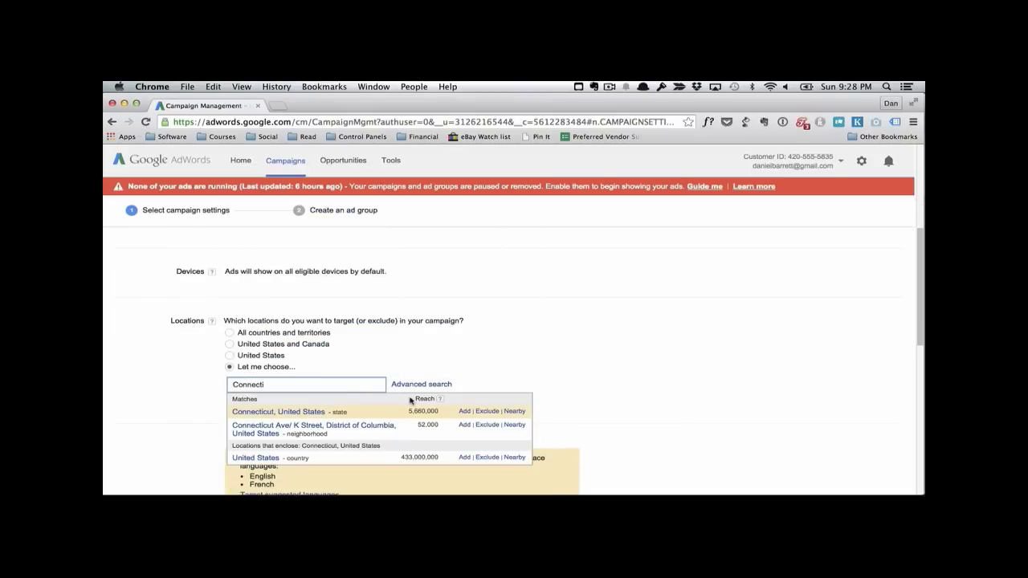
left_click(463, 411)
Step: Set the default bid to $10 and the individual budget to $50 per day, and save the campaign settings
scroll(461, 350, "down", 5)
scroll(462, 349, "down", 4)
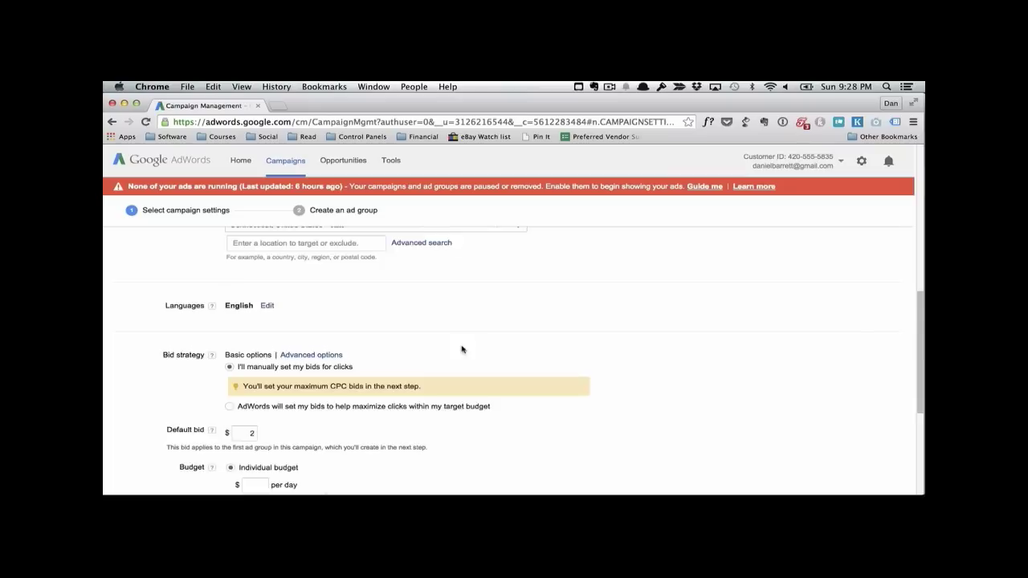
left_click(251, 364)
type("2")
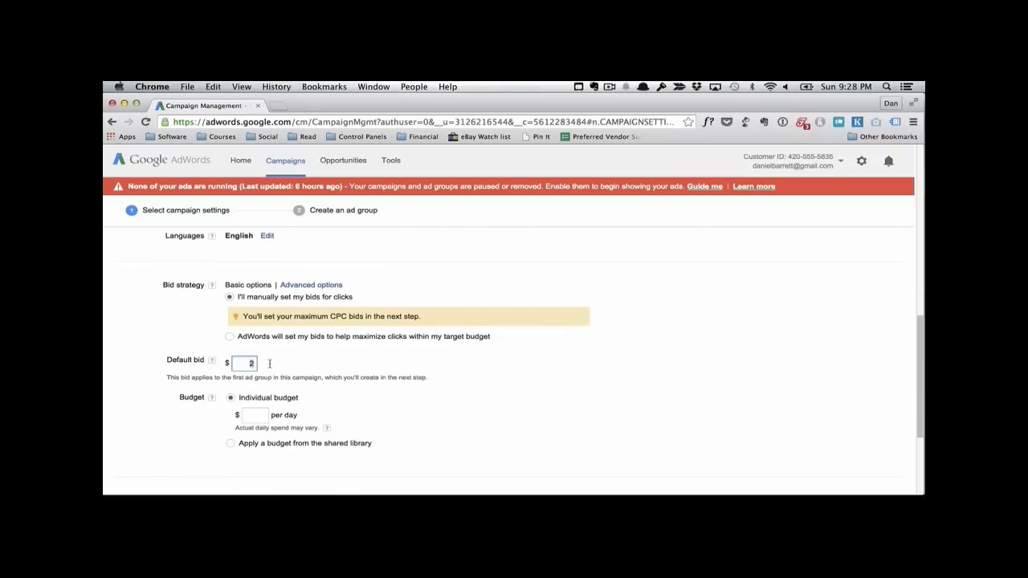
type("10")
scroll(260, 402, "down", 1)
left_click(259, 396)
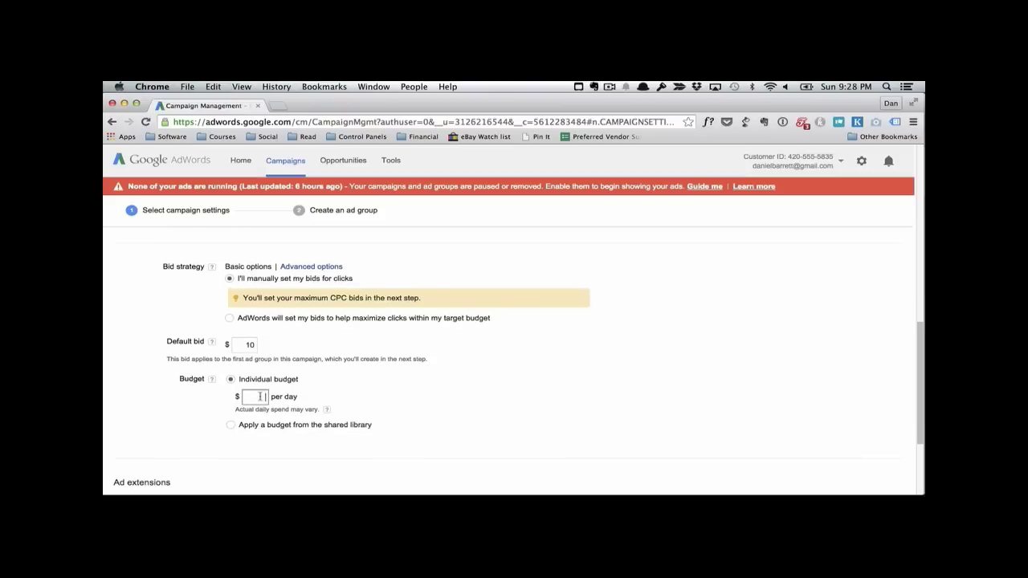
type("50")
scroll(401, 371, "down", 3)
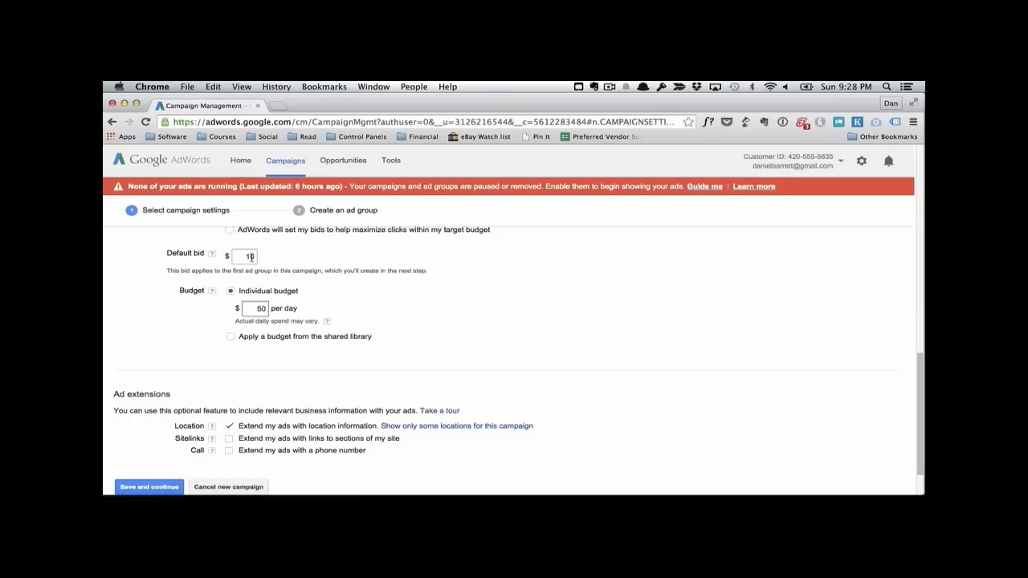
left_click(152, 487)
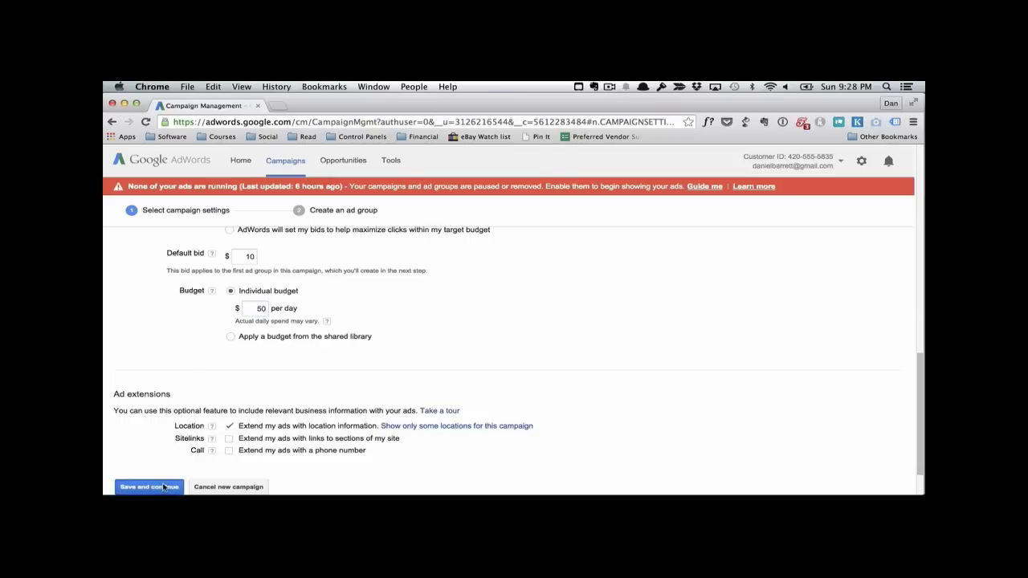
Step: Enter twofriendlynerds.com as the landing page for the ad groups
scroll(301, 355, "down", 2)
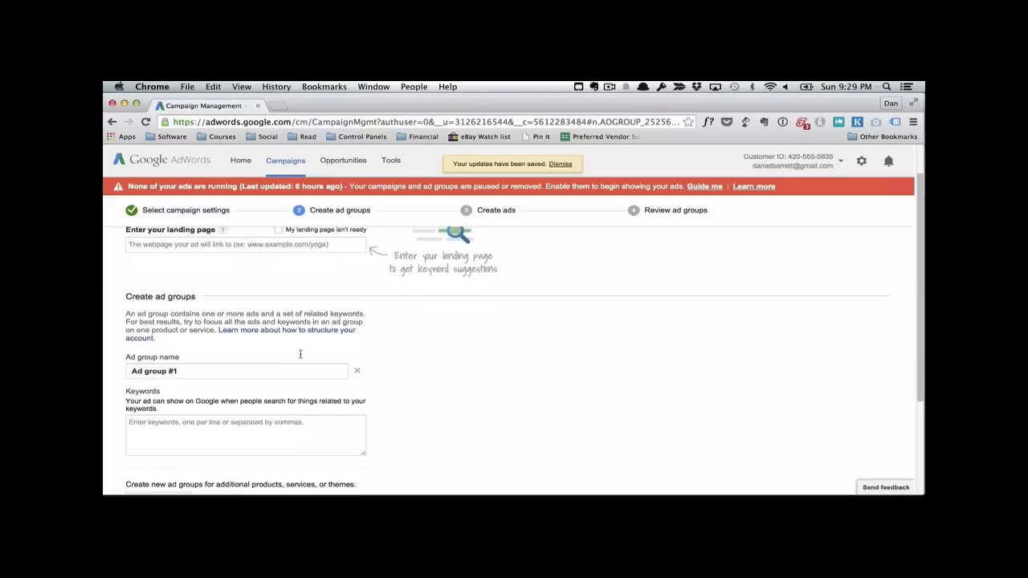
scroll(273, 340, "up", 2)
left_click(265, 275)
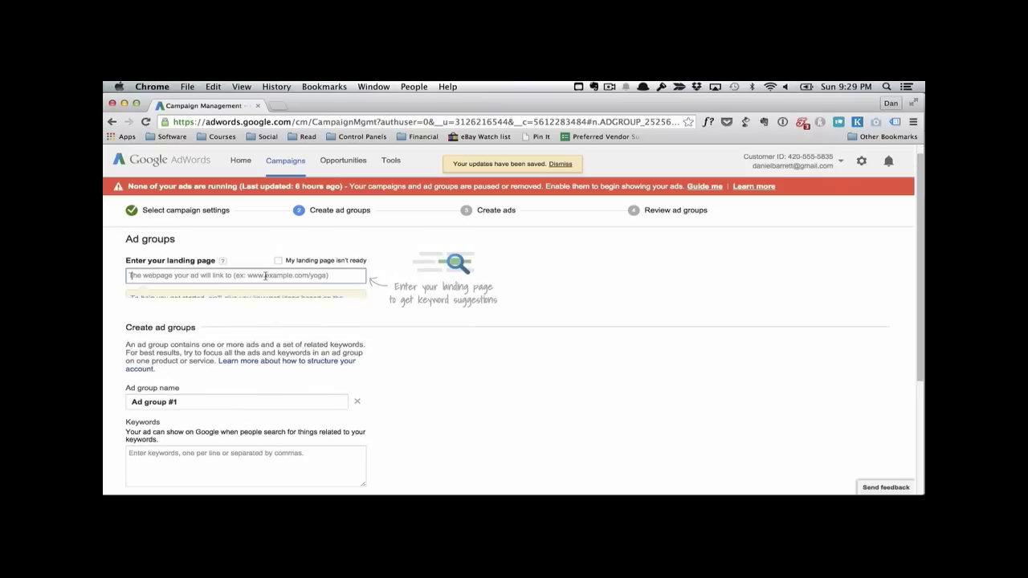
type("twofriendlyn")
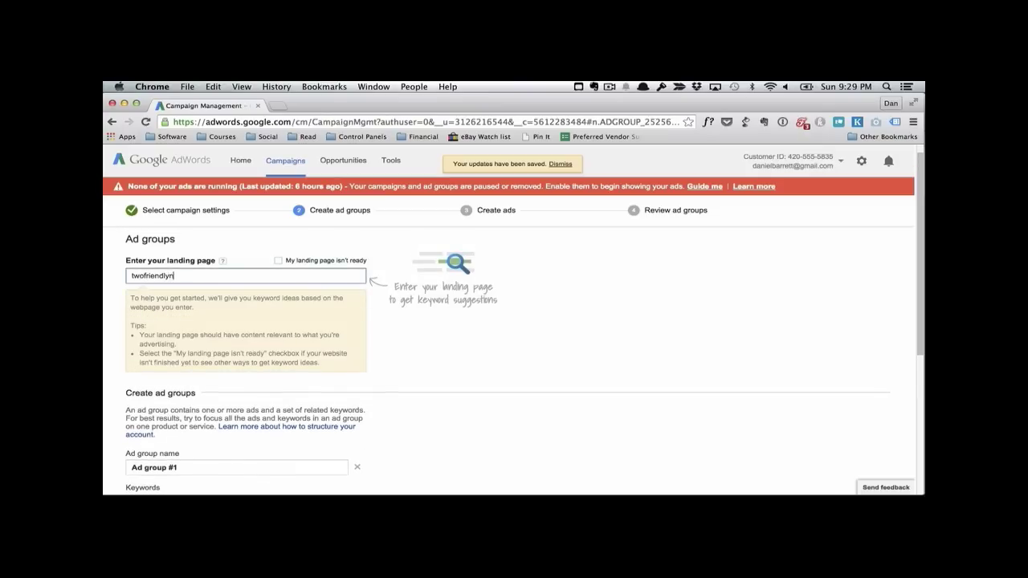
type("erds.com")
key("Return")
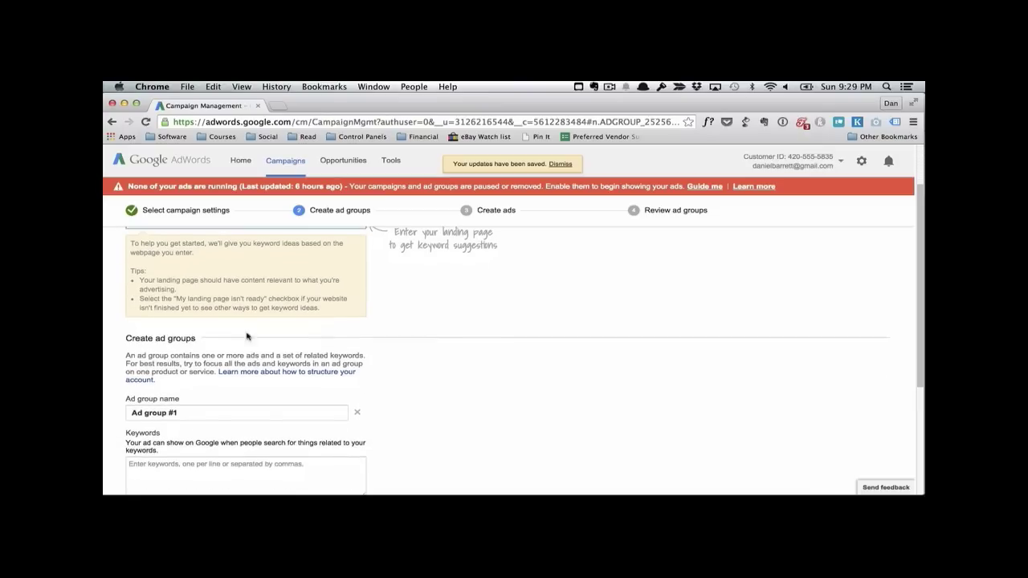
Step: Name the first ad group Exact Match and add a second ad group named Phrase Match
triple_click(233, 329)
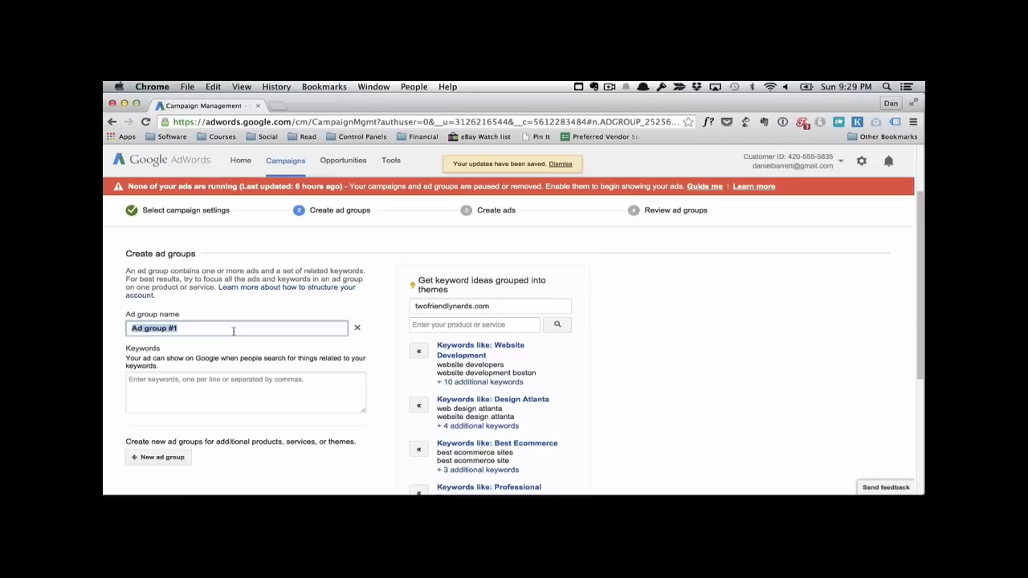
type("Exact Match")
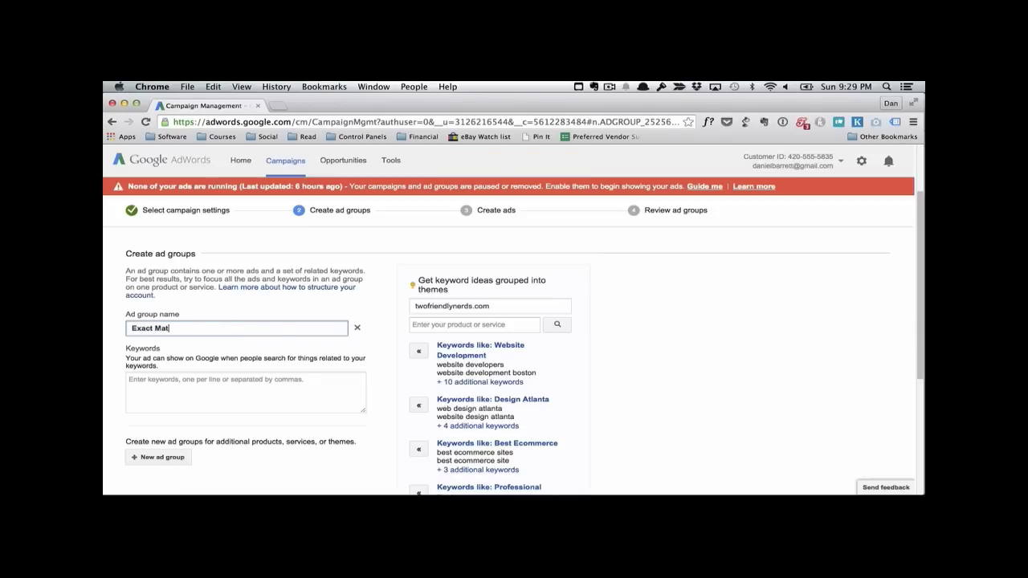
left_click(179, 457)
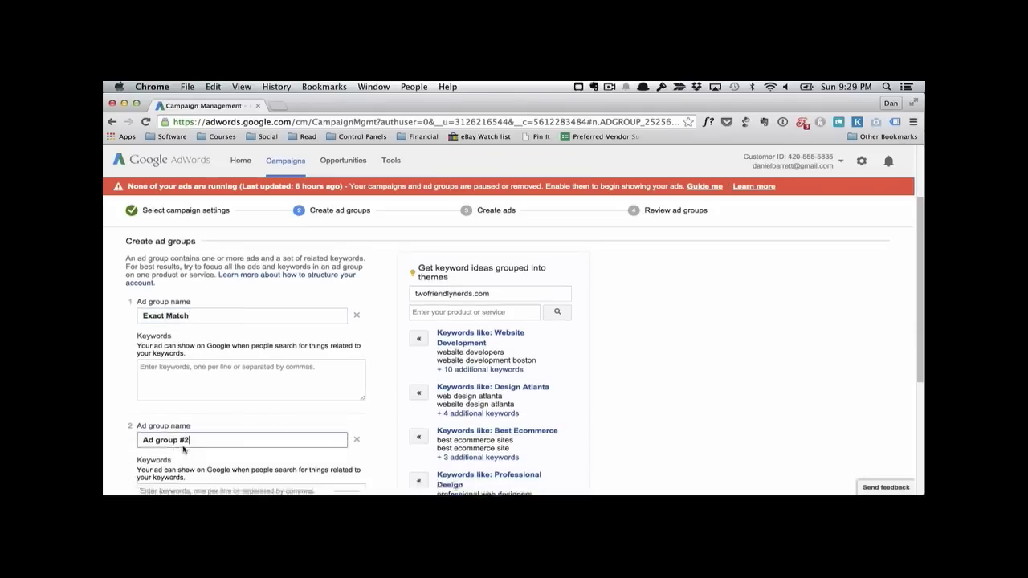
scroll(236, 363, "down", 5)
scroll(236, 364, "up", 2)
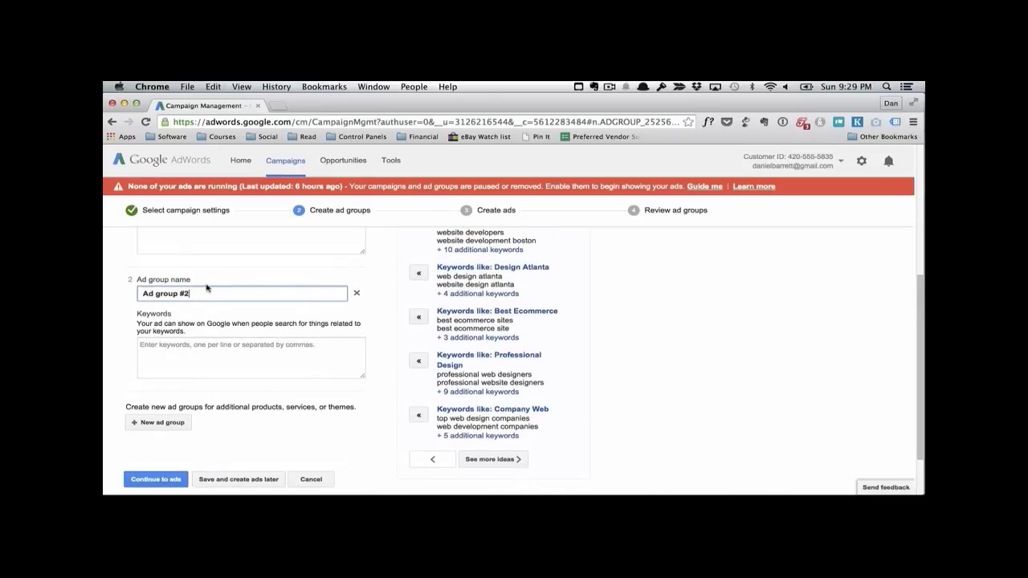
triple_click(205, 291)
type("Phrase Match")
Step: Enter the exact-match keyword [sell homes] in the Exact Match ad group
scroll(514, 361, "up", 4)
scroll(211, 317, "down", 2)
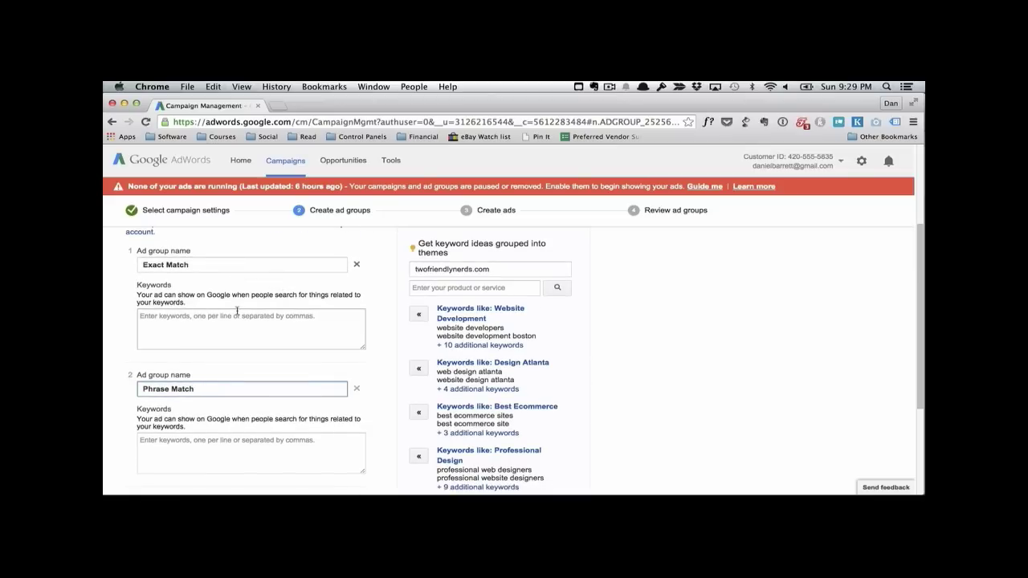
left_click(224, 316)
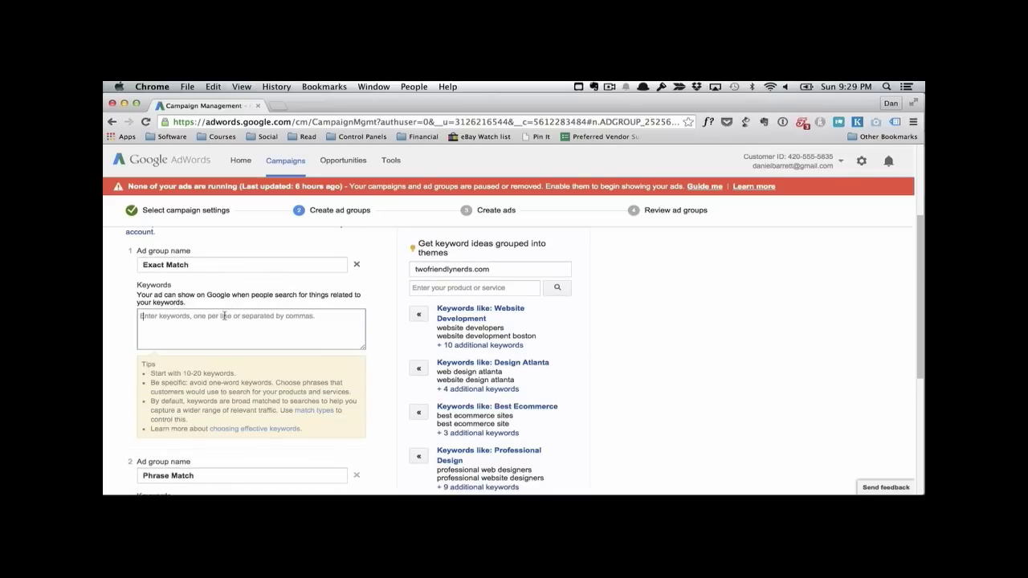
type("[se")
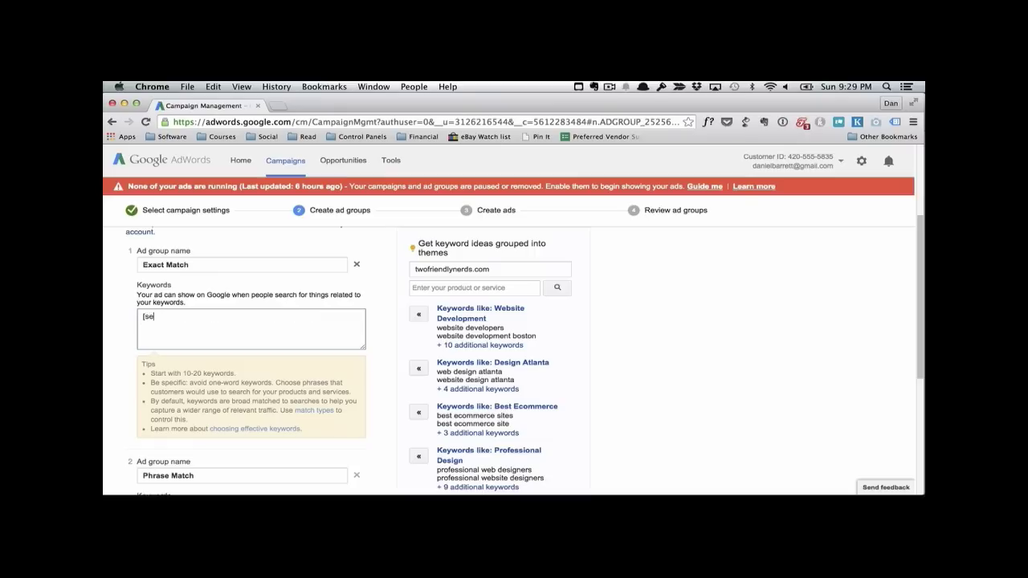
type("ll homes")
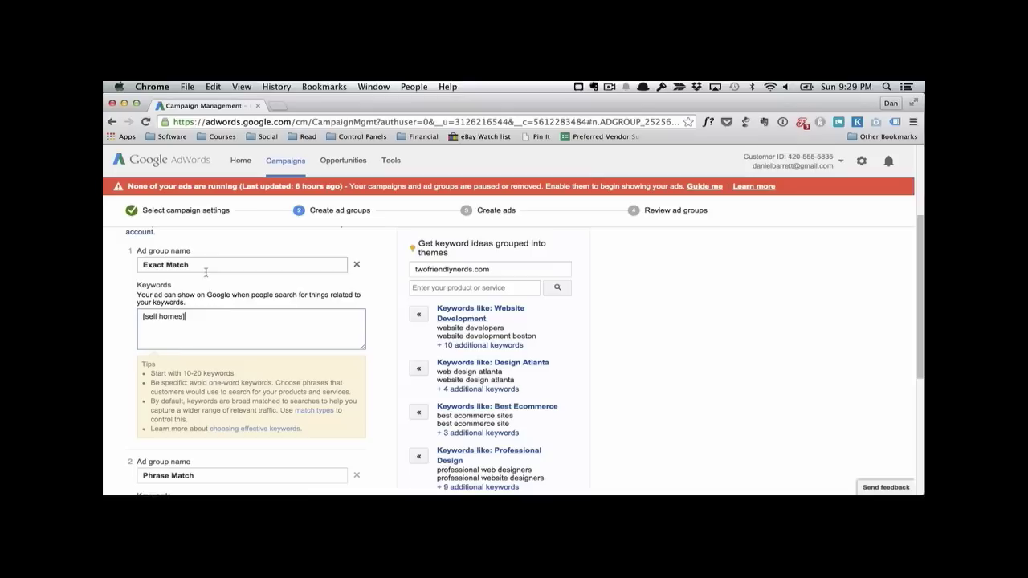
Step: Enter the phrase-match keyword "sell homes", in quotation marks, in the Phrase Match ad group
scroll(227, 294, "down", 5)
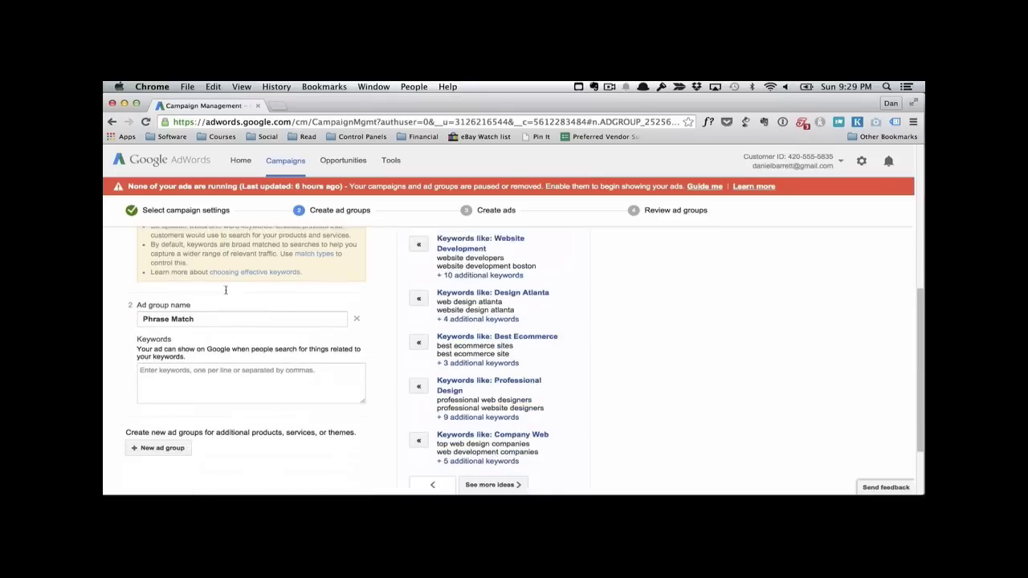
left_click(211, 365)
type("\"sell homes\"")
Step: Check the keywords of both ad groups and continue to ad creation, dismissing the suggestion to add more keywords
scroll(231, 410, "up", 2)
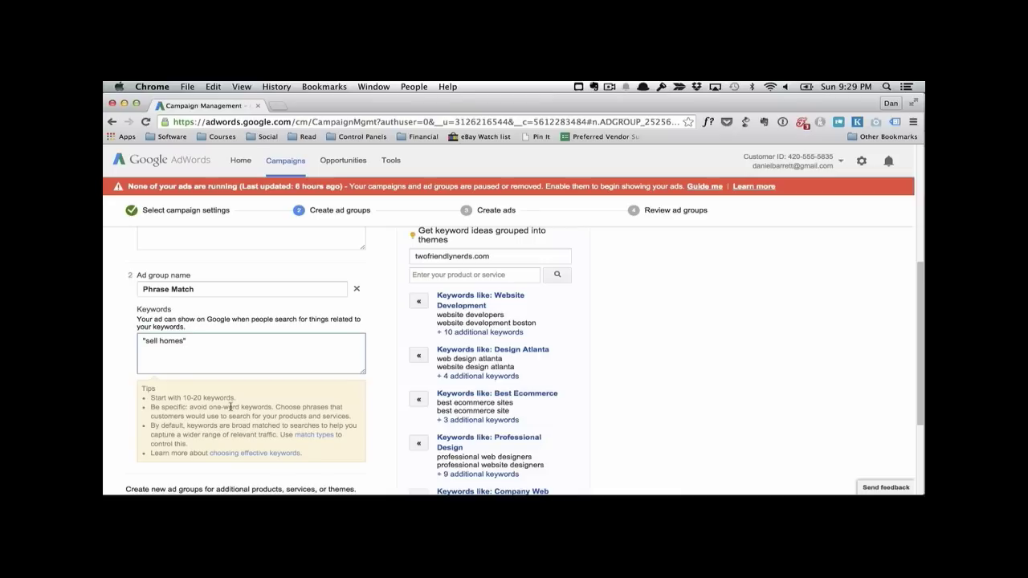
scroll(231, 407, "up", 2)
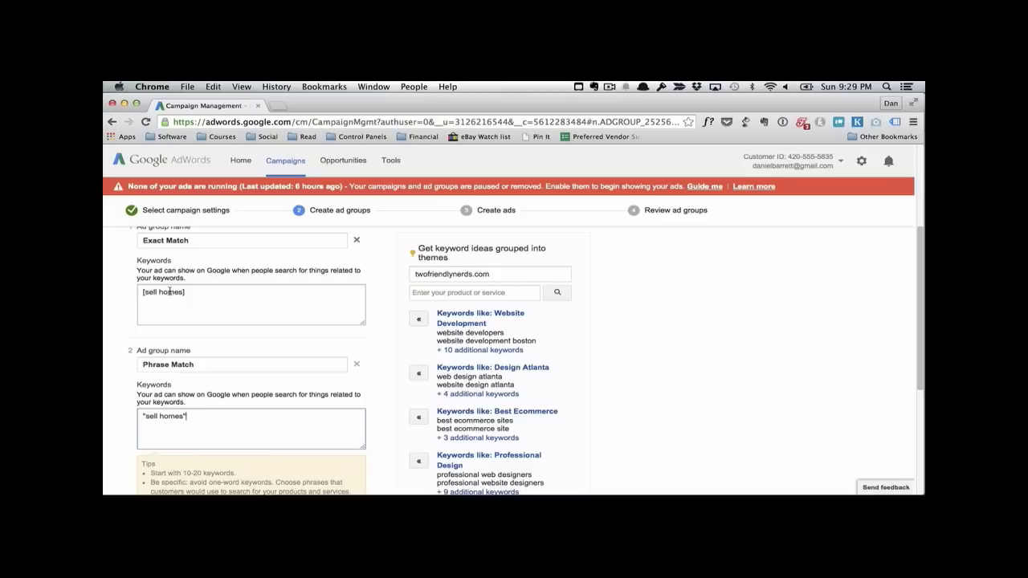
scroll(189, 349, "down", 1)
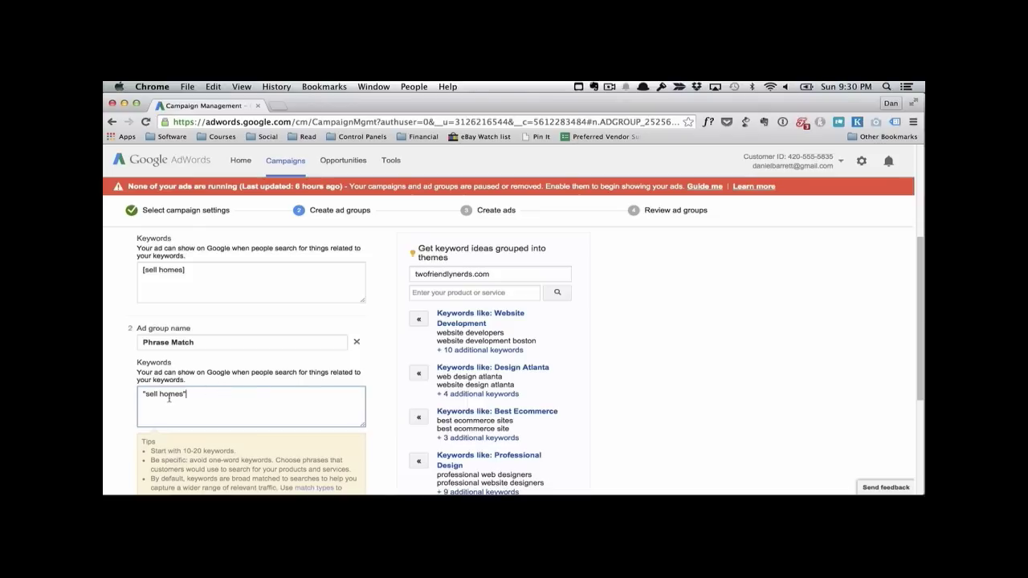
scroll(250, 387, "down", 5)
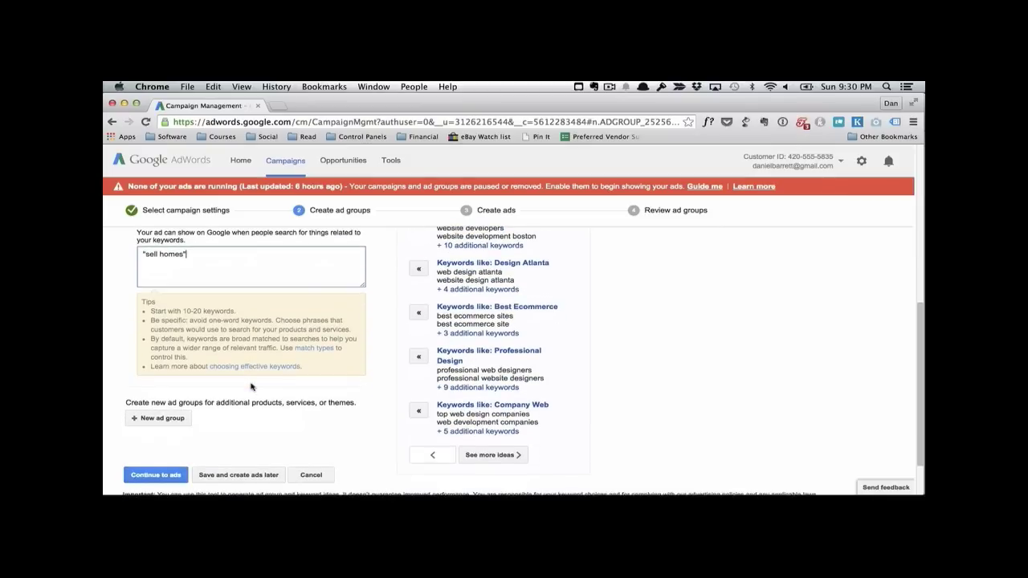
left_click(166, 475)
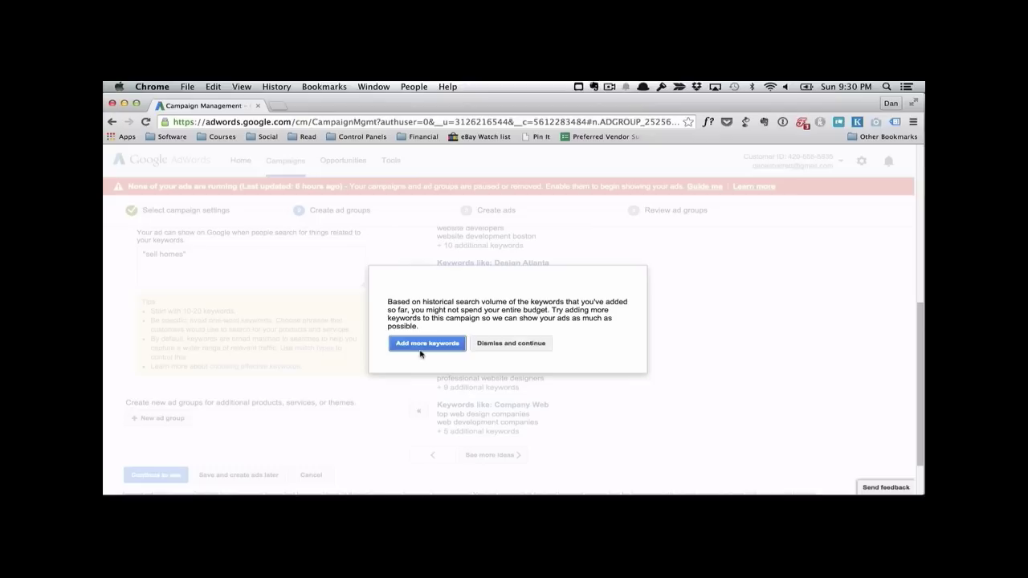
left_click(495, 343)
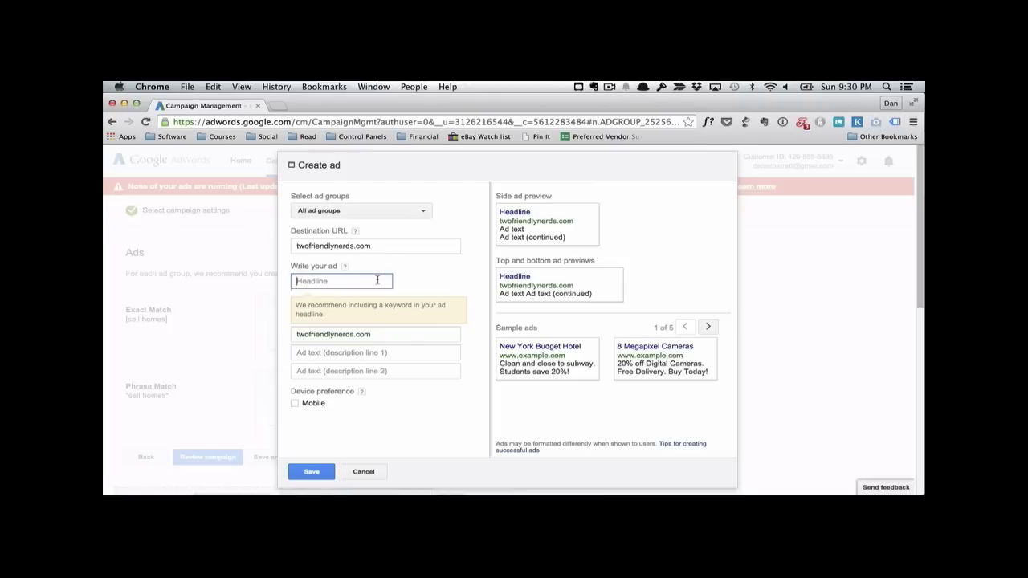
Step: Enter the headline "We Help People Sell Homes" for the ad shared by all ad groups
type("We He")
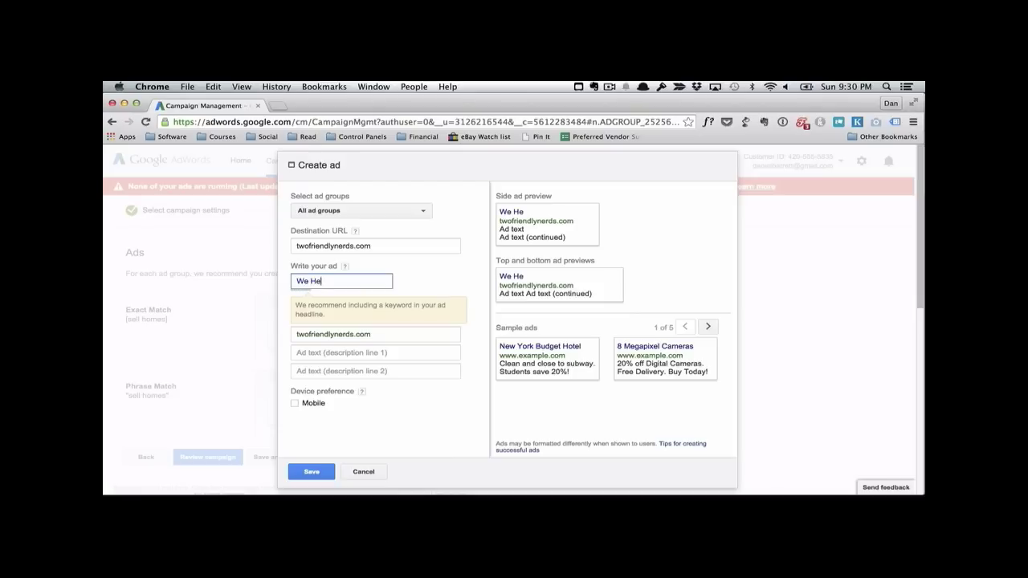
type("lp People ")
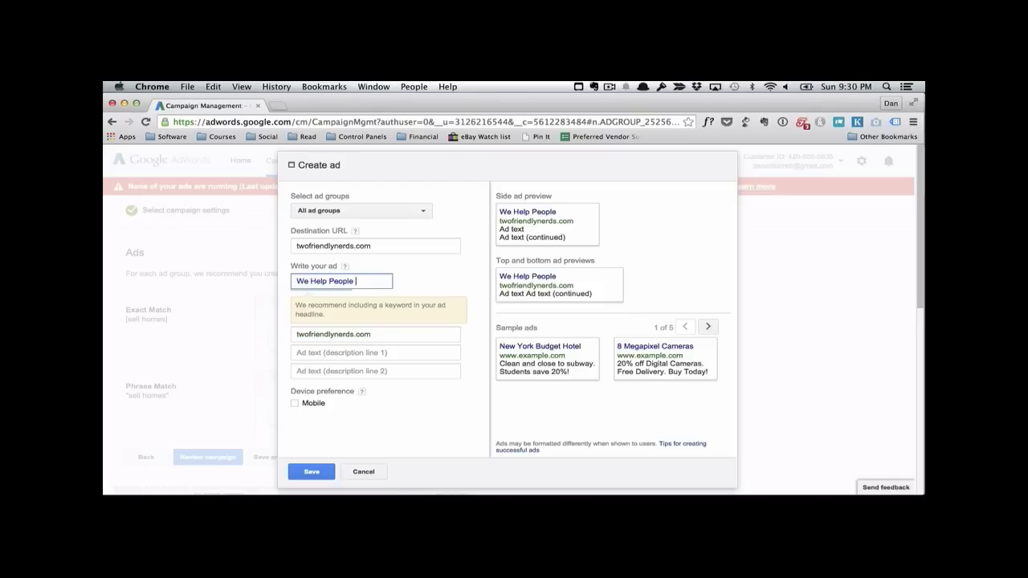
type("Sell Homes")
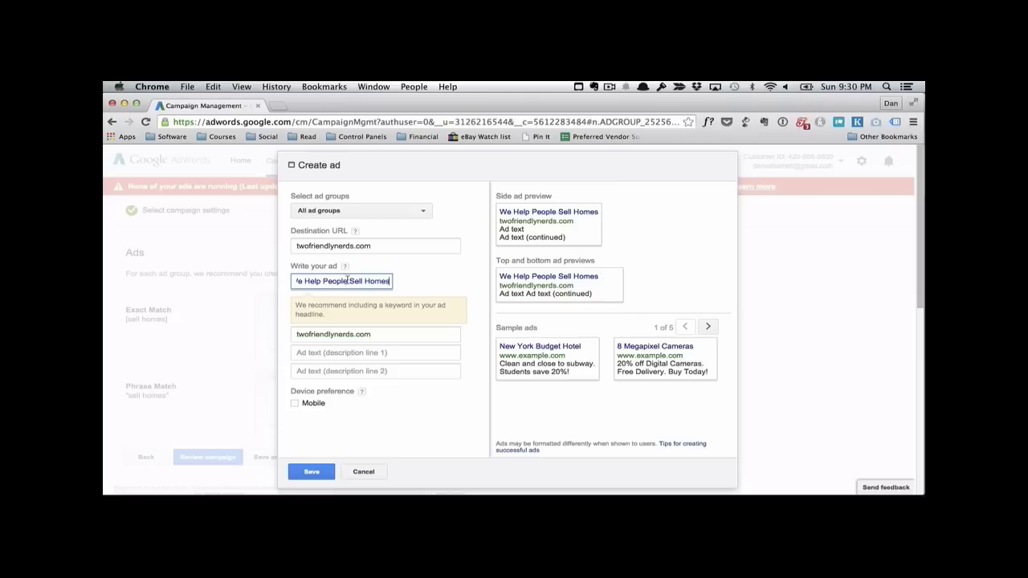
Step: Write the description lines "Sell your home today. We get you" and "the best price on home sales." and save the ad
left_click(376, 352)
type("Sell y")
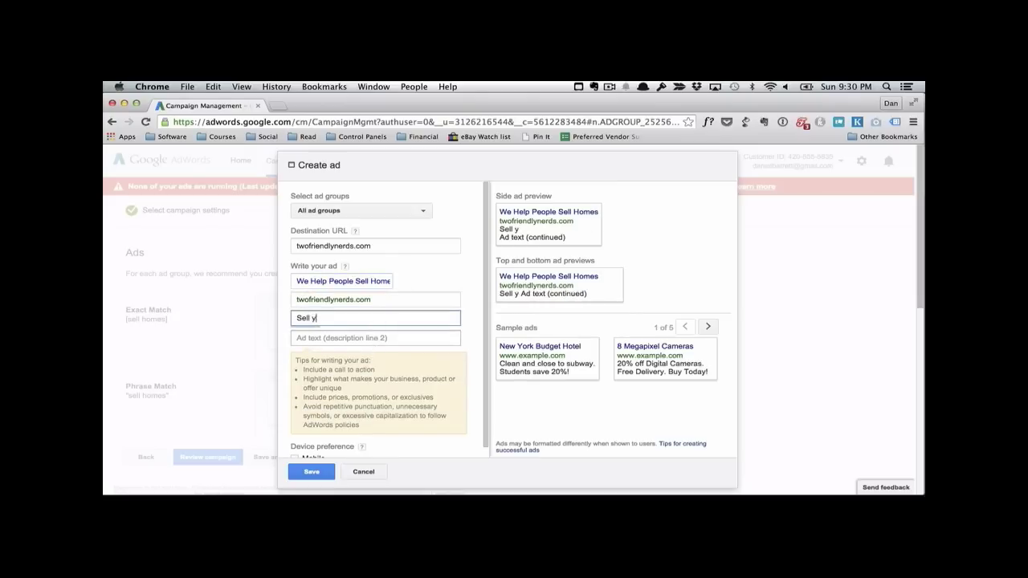
type("our home today")
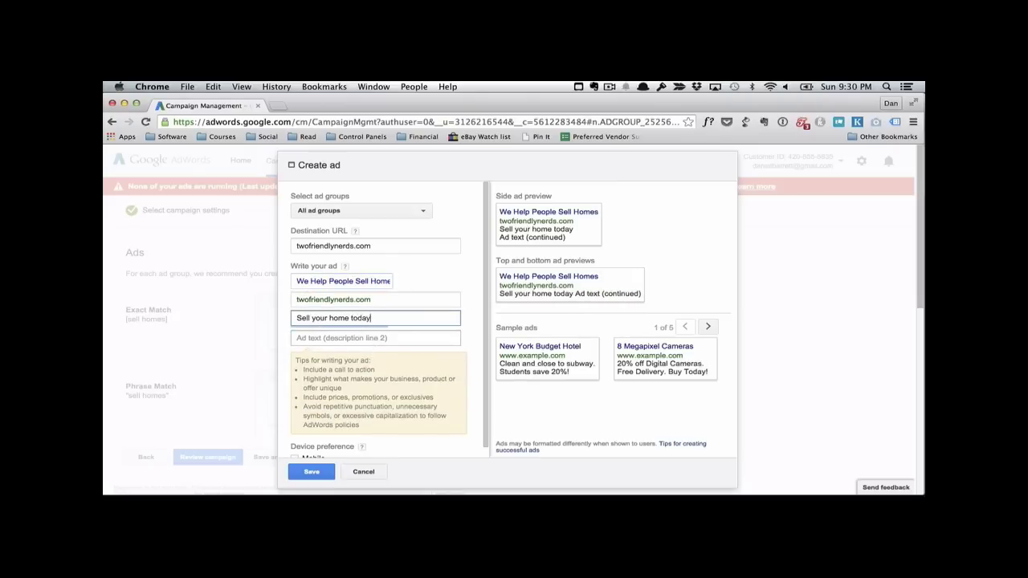
type(". W")
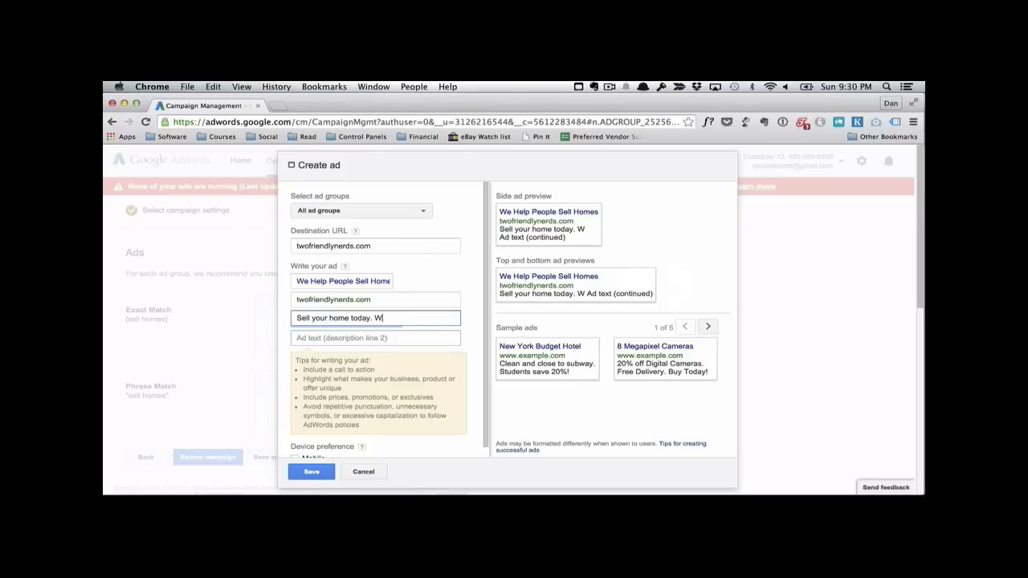
type("e get you")
key("Tab")
type("the best price on home sales.")
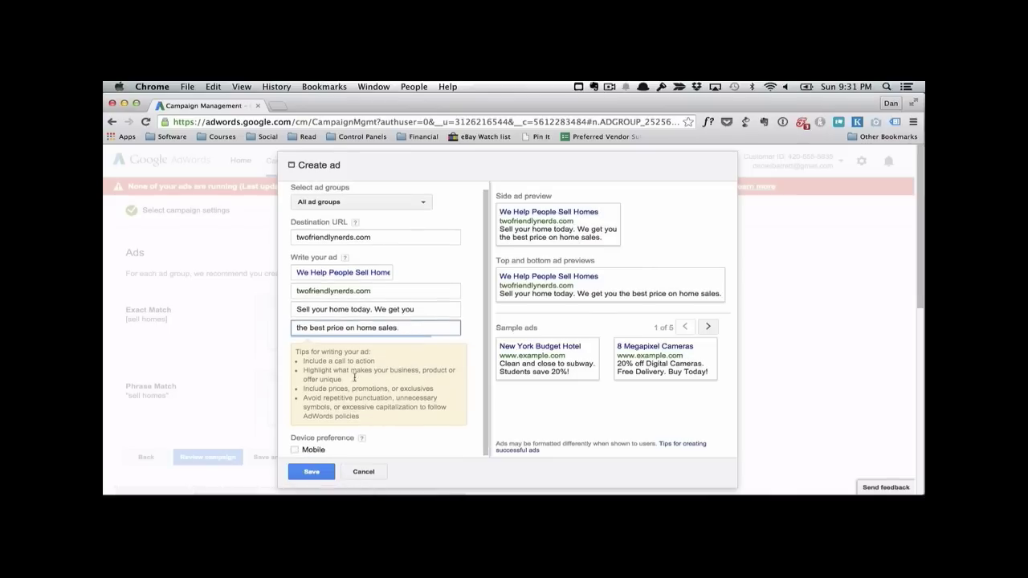
scroll(305, 284, "down", 2)
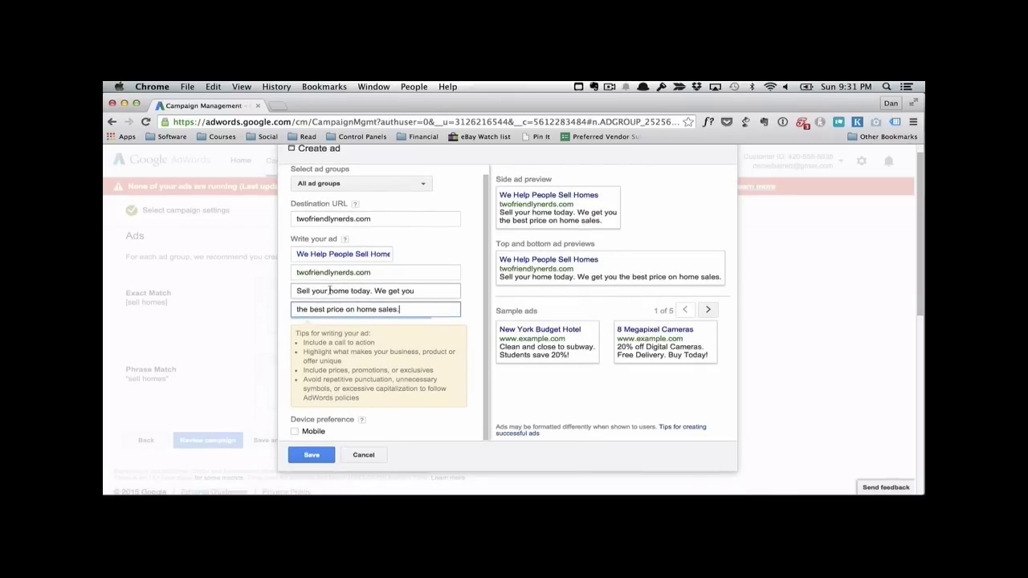
left_click(311, 455)
Step: Start a second ad in the Exact Match ad group with the headline "Sell Your Home Fast!"
mouse_move(388, 339)
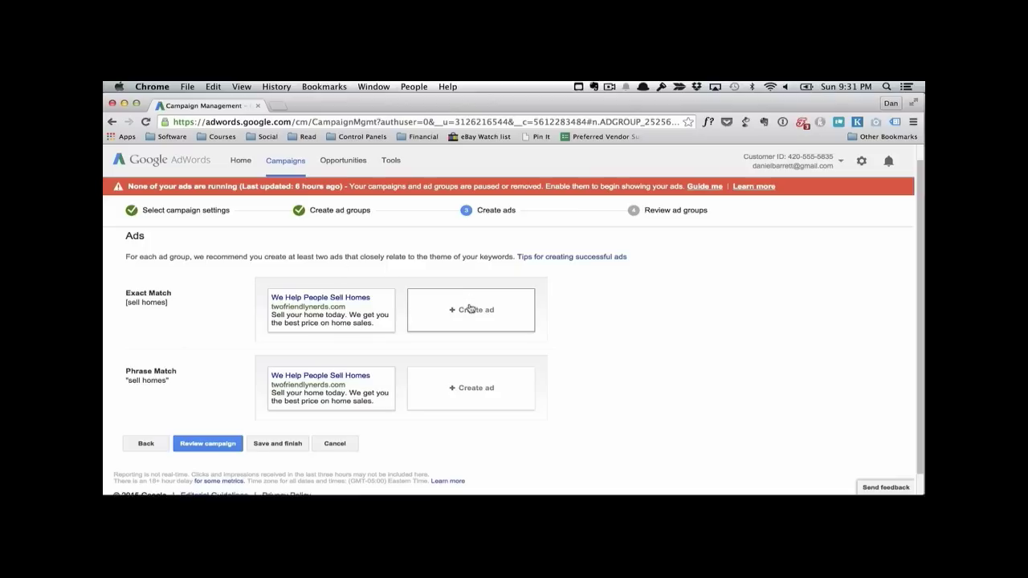
mouse_move(390, 297)
left_click(476, 309)
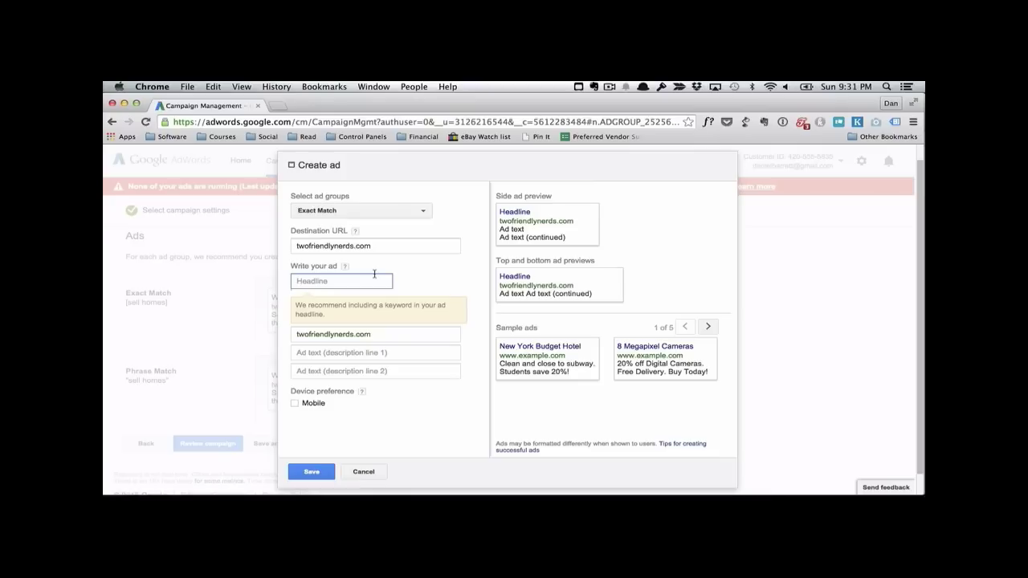
type("Sell Your Home Fast!")
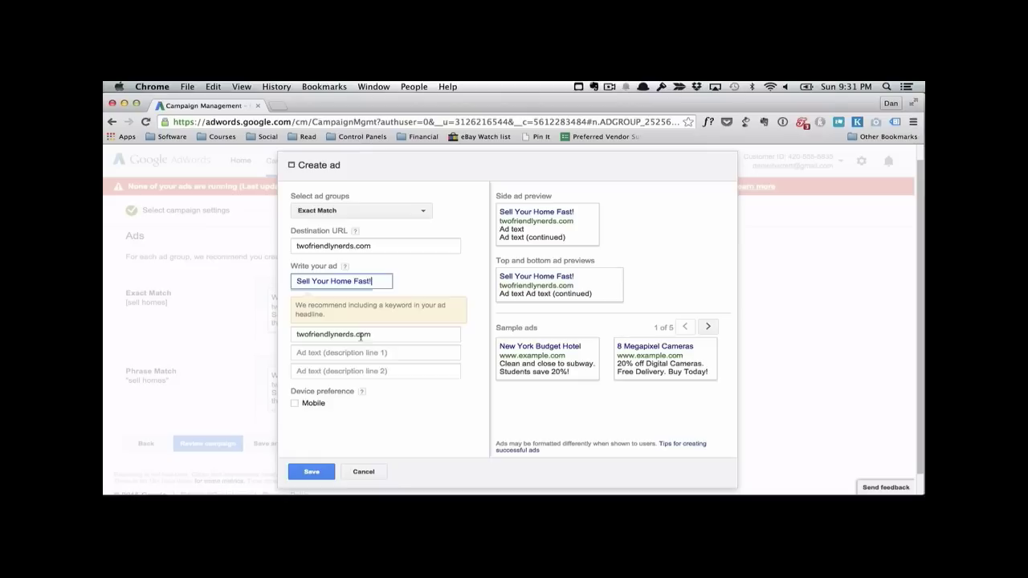
Step: Write the description lines "We help you sell your home fast." and "Fastest turn around in the biz!" and save the Exact Match ad
left_click(354, 350)
type("We he")
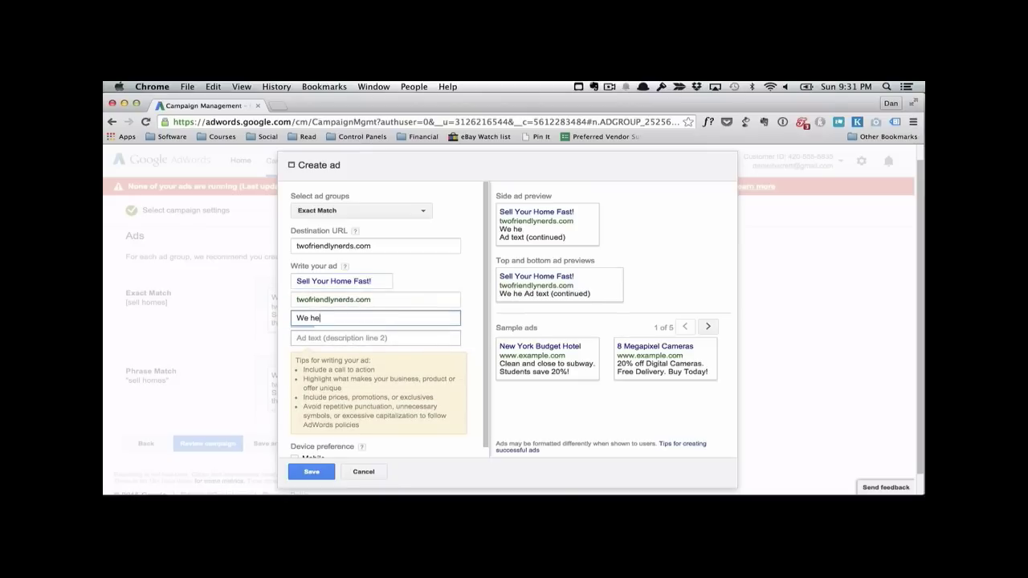
type("lp you sell your ")
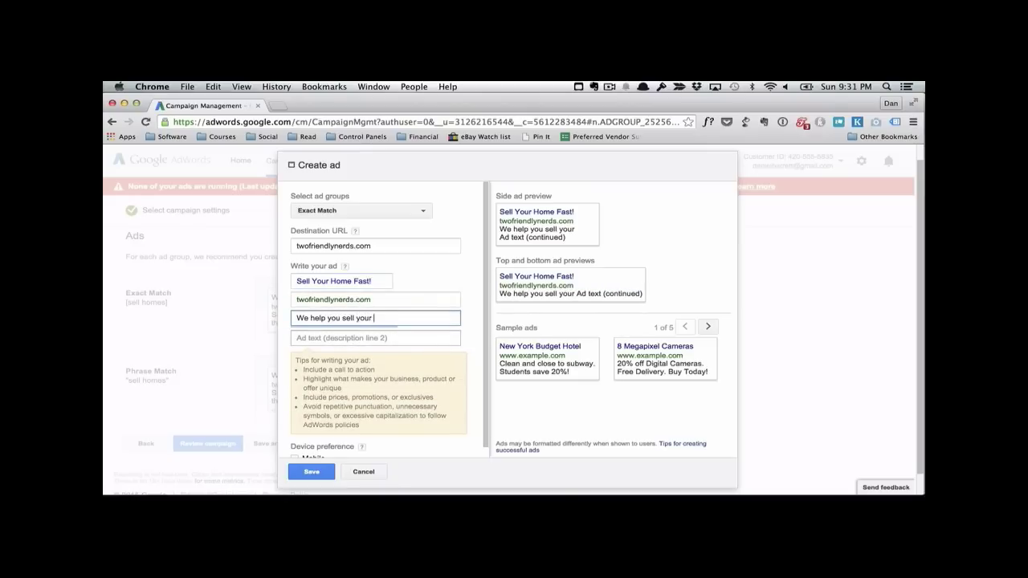
type("home fast.")
key("Tab")
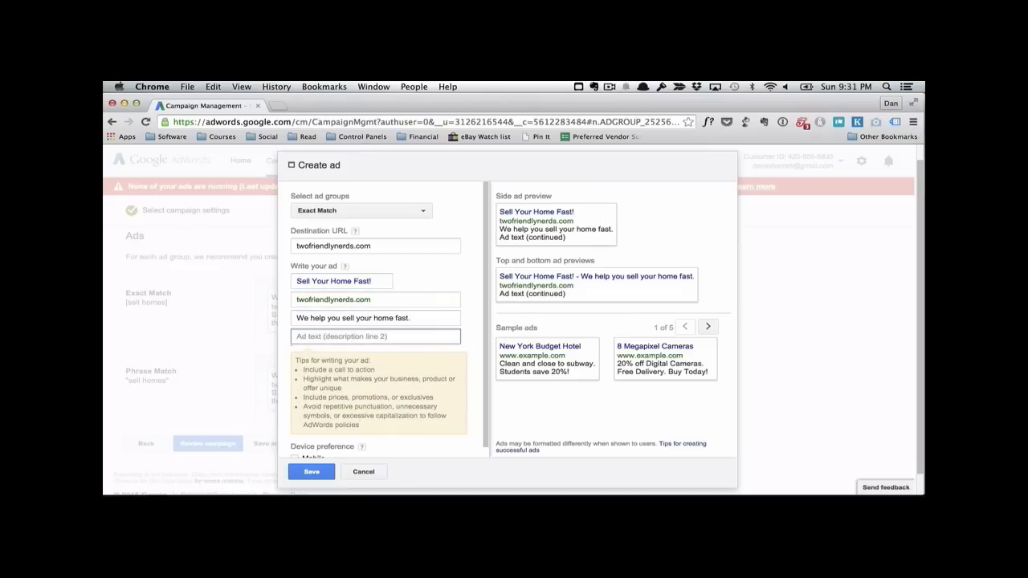
type("Fastw")
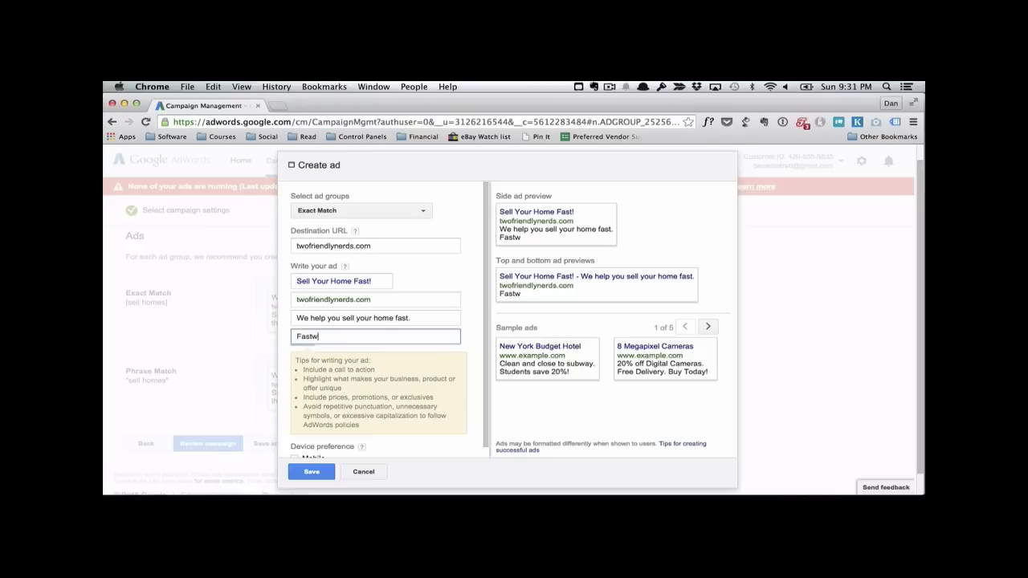
key("BackSpace")
type("est turn arou")
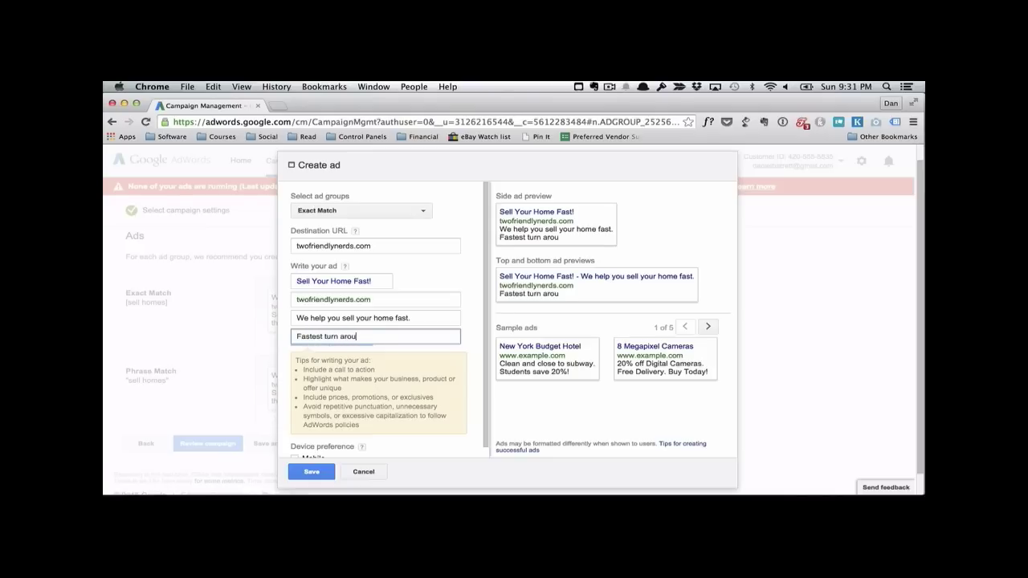
type("nd in the biz!")
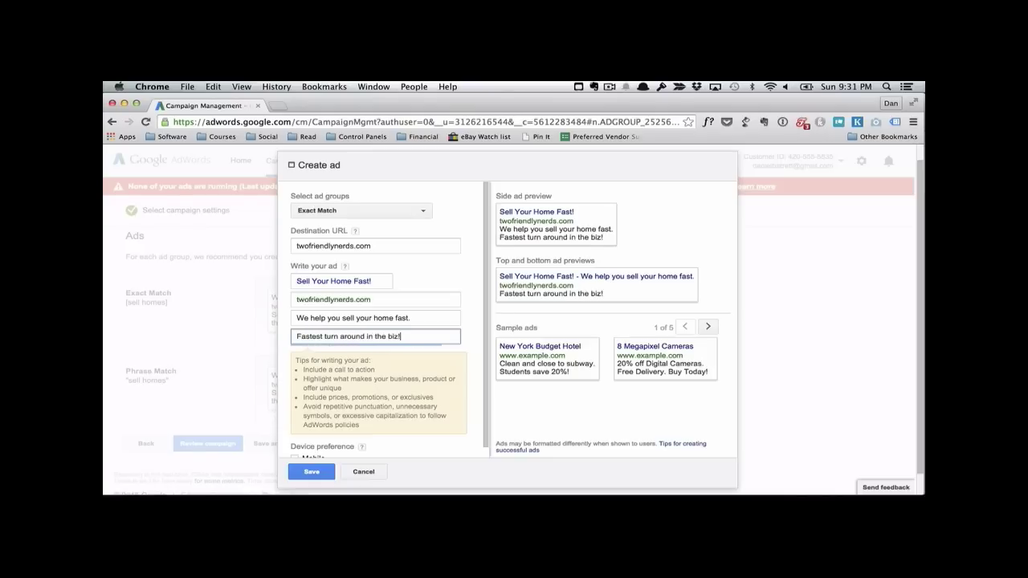
left_click(313, 471)
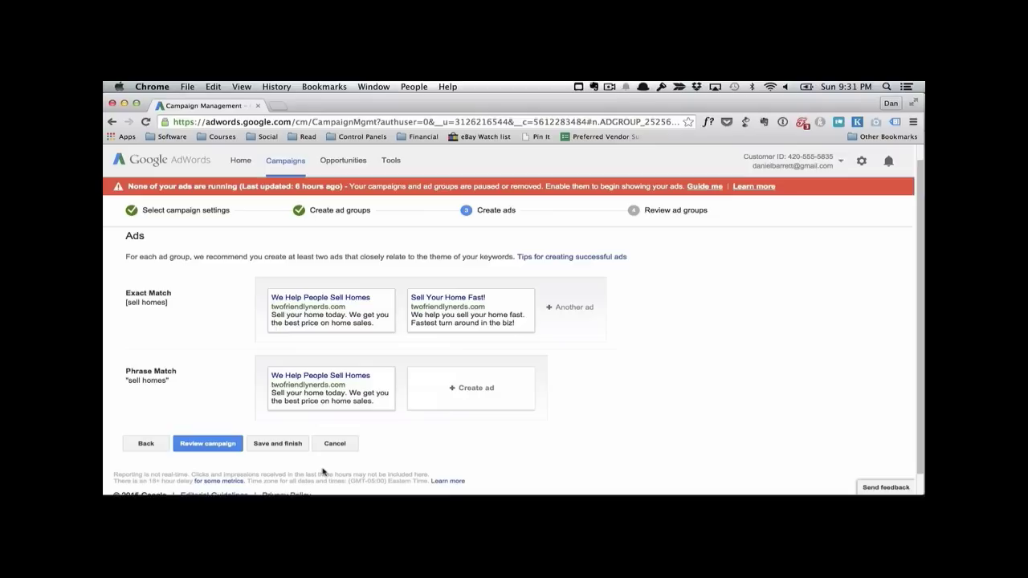
Step: Start a second ad in the Phrase Match ad group with the headline "Sell your Home Fast!"
left_click(456, 388)
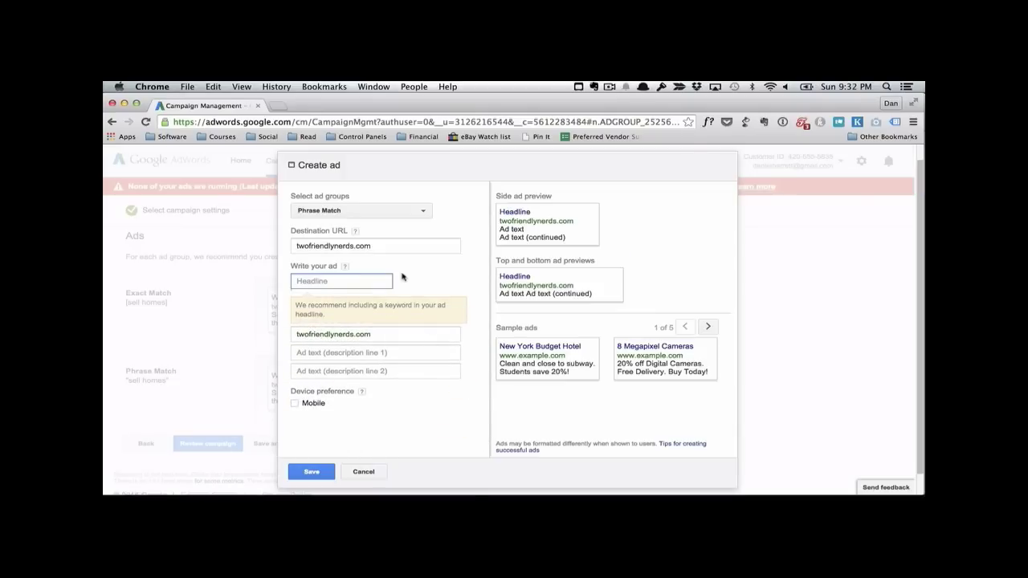
type("Sell your Home Fast!")
Step: Write the description lines "Fastest way to sell a home." and "Best prices in the business." and save the Phrase Match ad
left_click(374, 348)
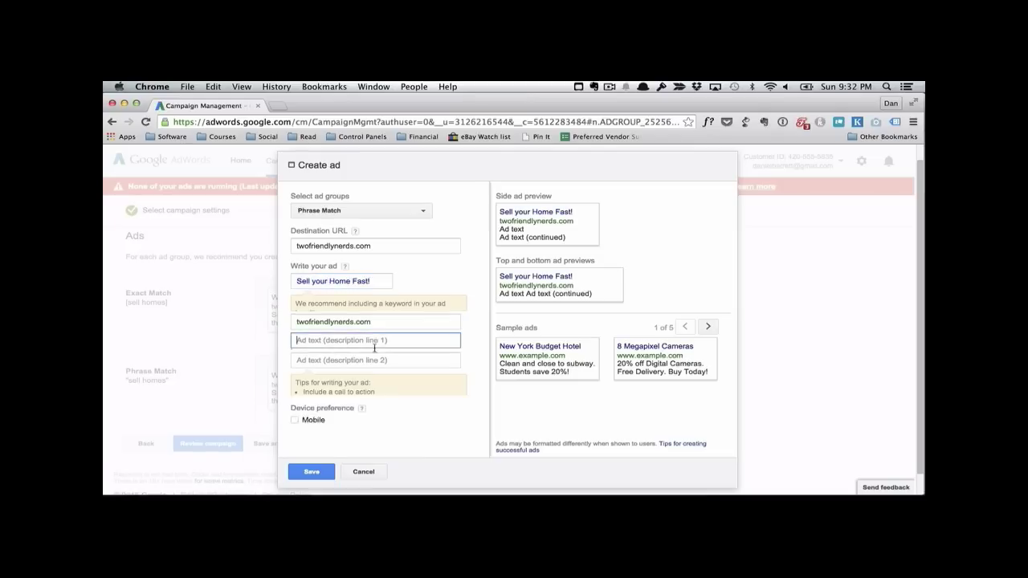
type("Fas")
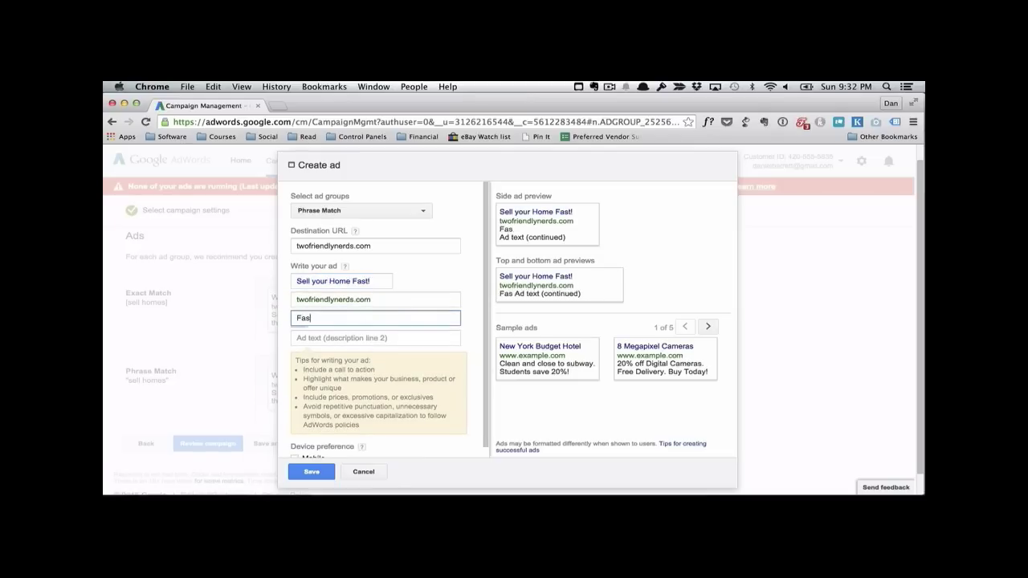
type("test way to sell a home.")
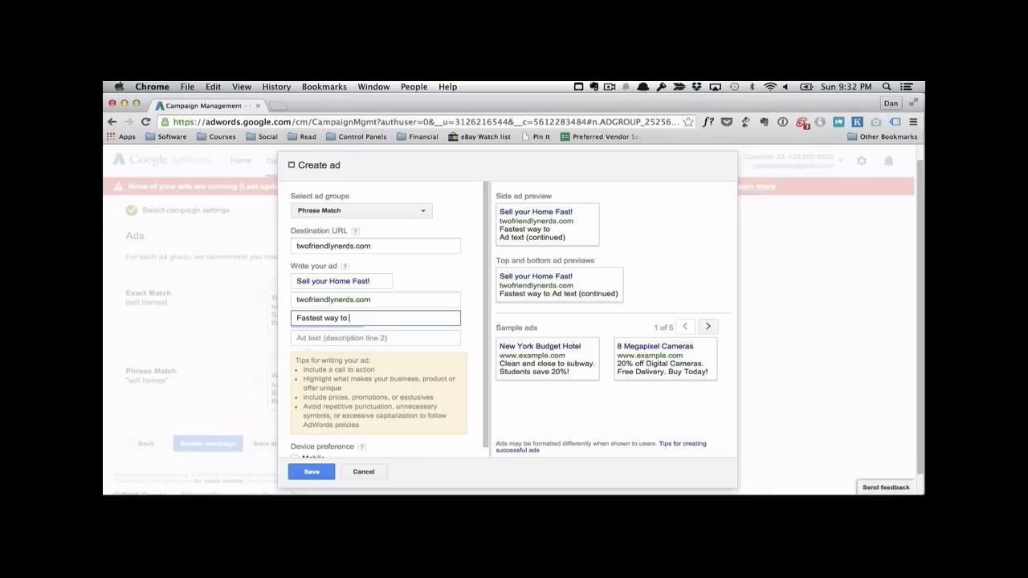
key("Tab")
type("Best prices in the business.")
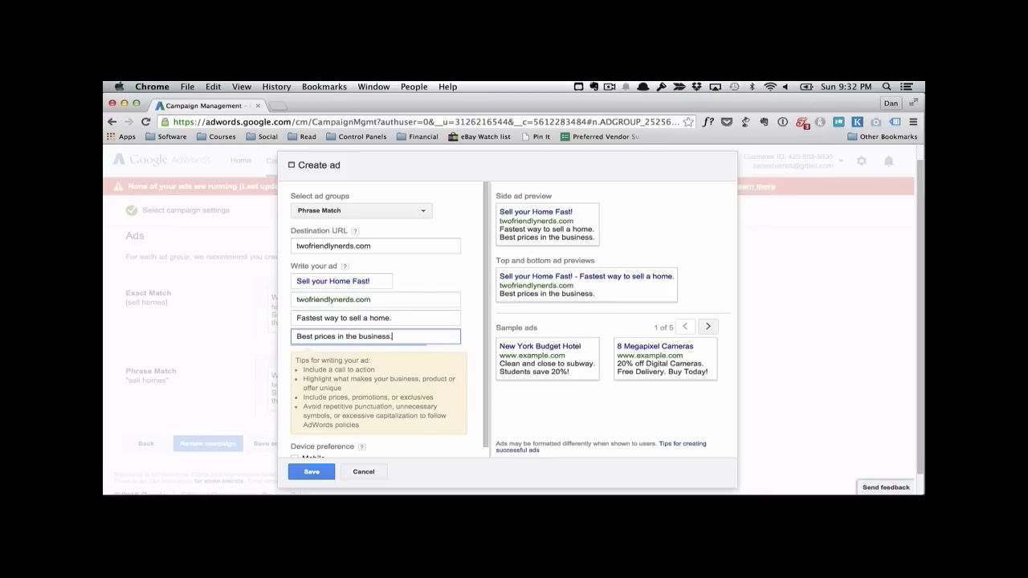
left_click(317, 472)
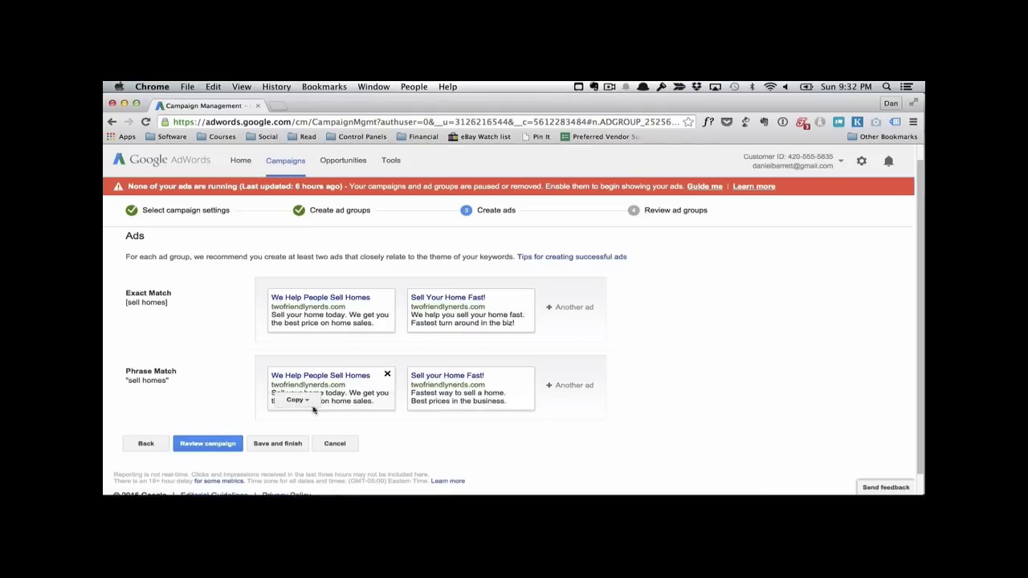
Step: Save and finish the campaign setup, then pause both the Exact Match and Phrase Match ad groups
left_click(281, 443)
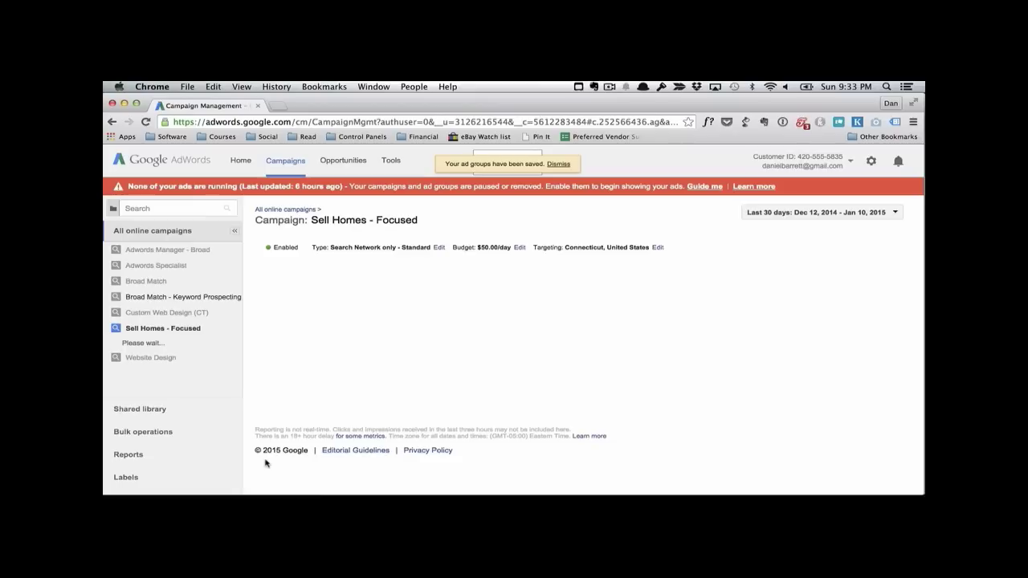
scroll(426, 306, "down", 3)
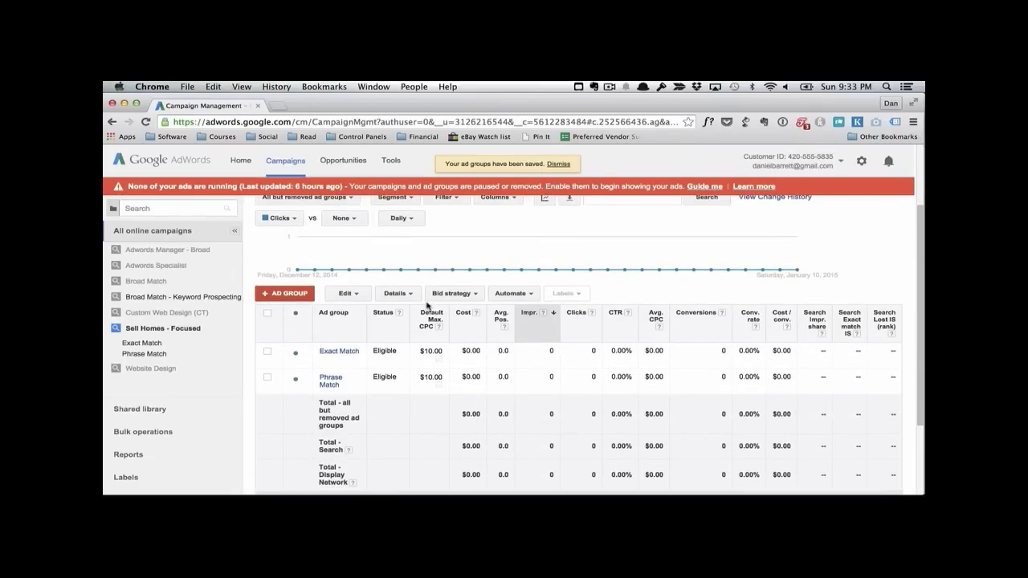
left_click(268, 313)
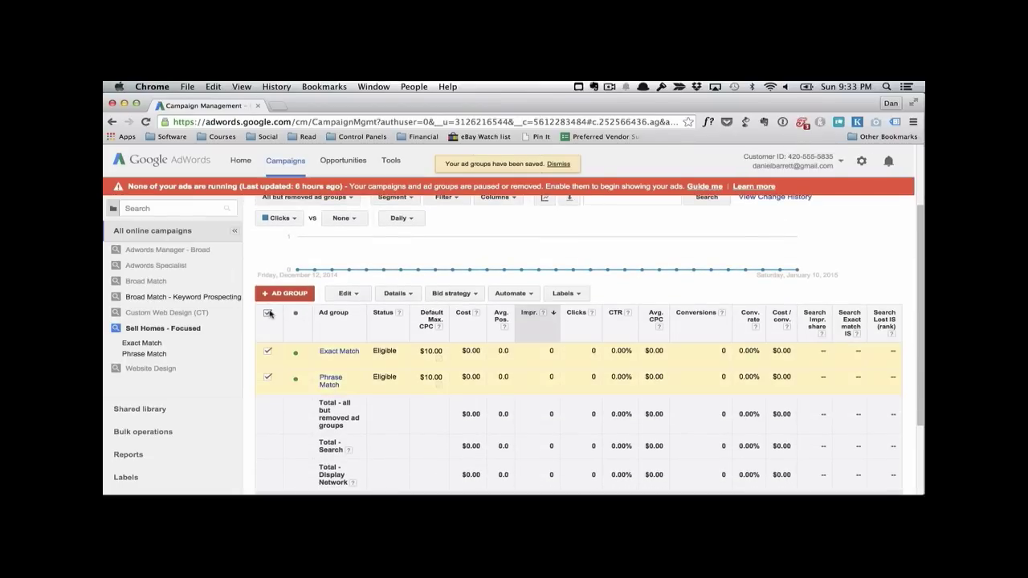
left_click(355, 294)
left_click(359, 326)
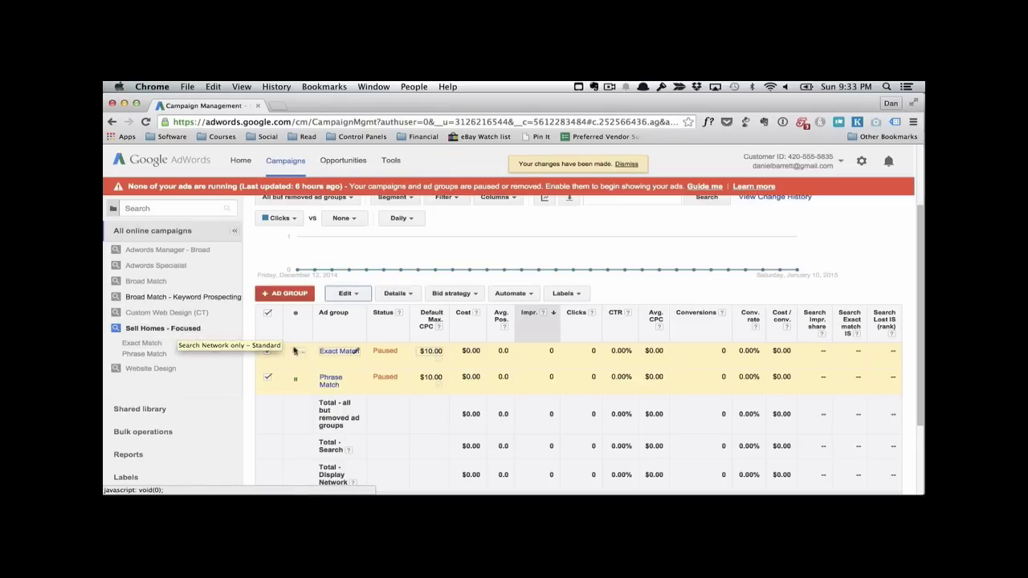
Step: Review the keywords of the Exact Match and Phrase Match ad groups and the ads in Phrase Match
left_click(145, 345)
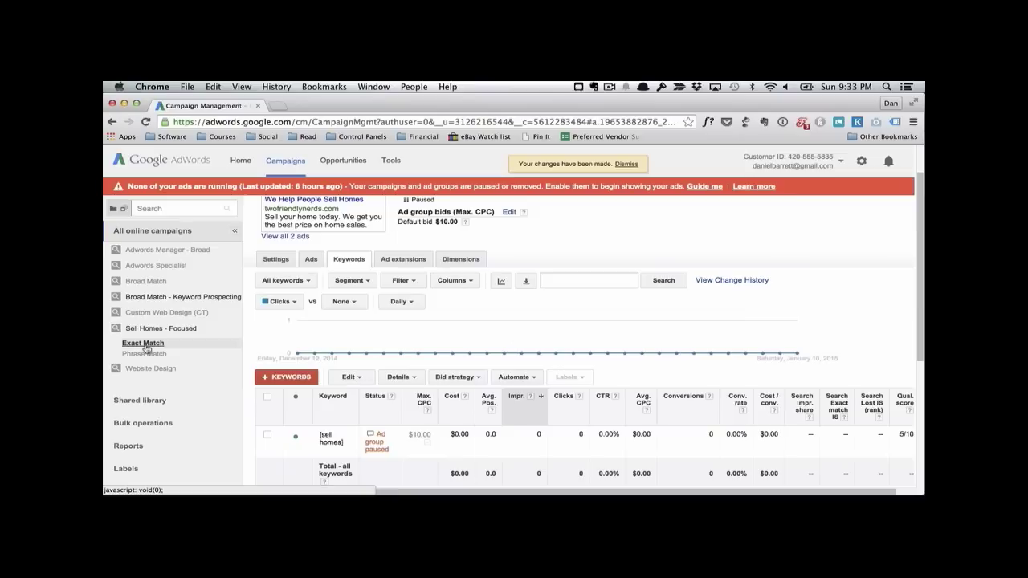
scroll(337, 345, "down", 1)
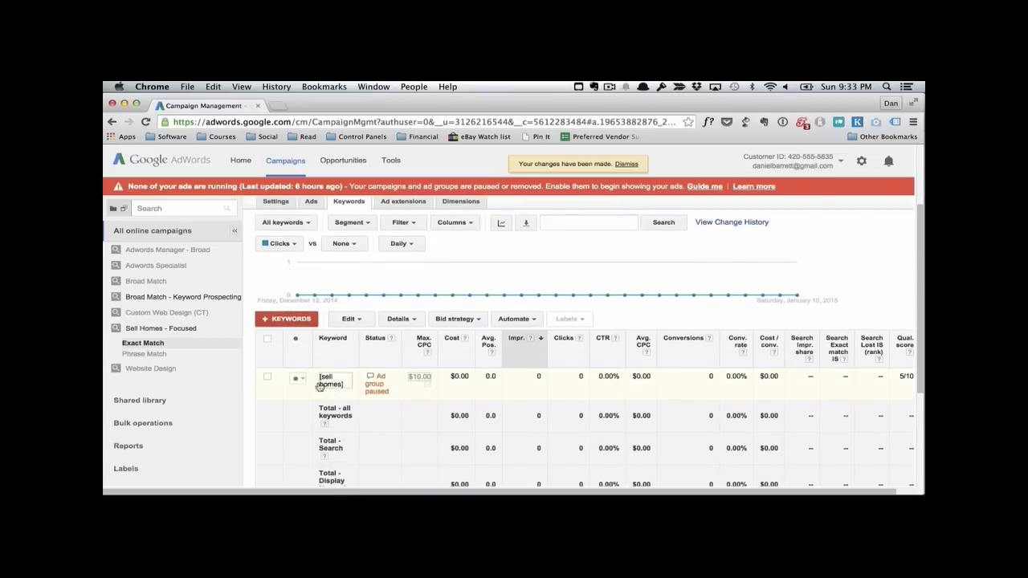
left_click(174, 354)
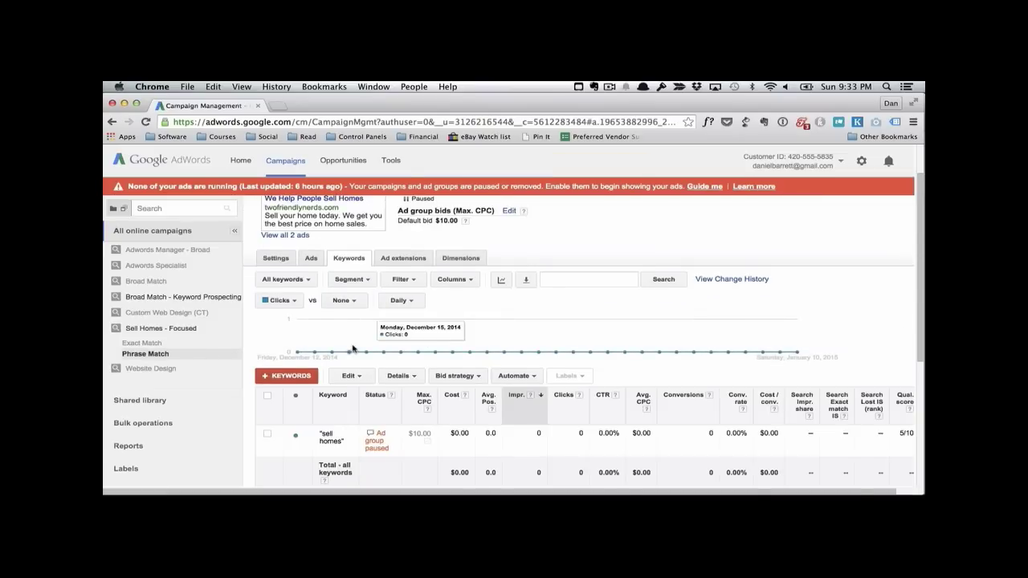
scroll(377, 329, "down", 1)
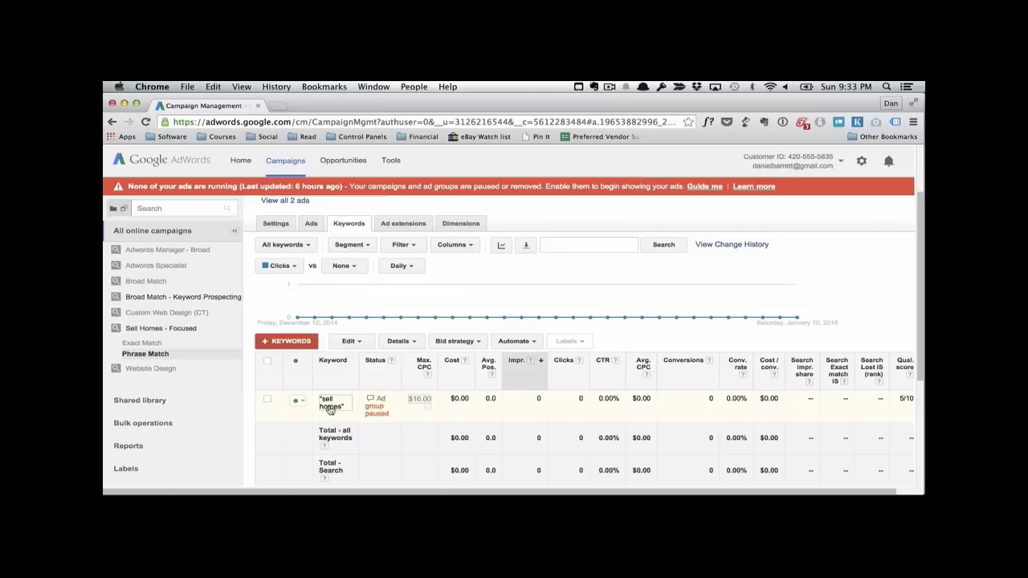
left_click(311, 223)
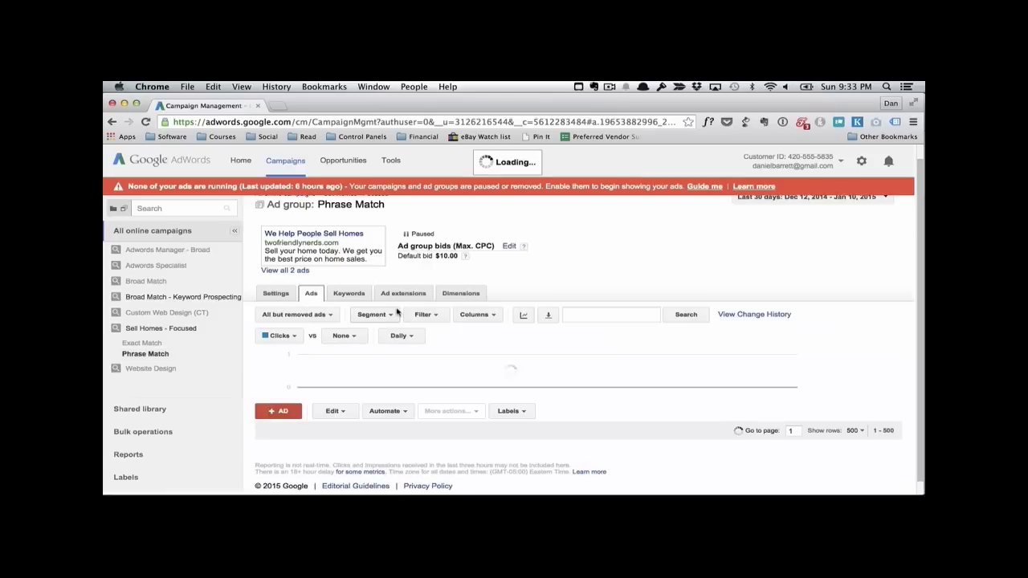
scroll(397, 312, "down", 1)
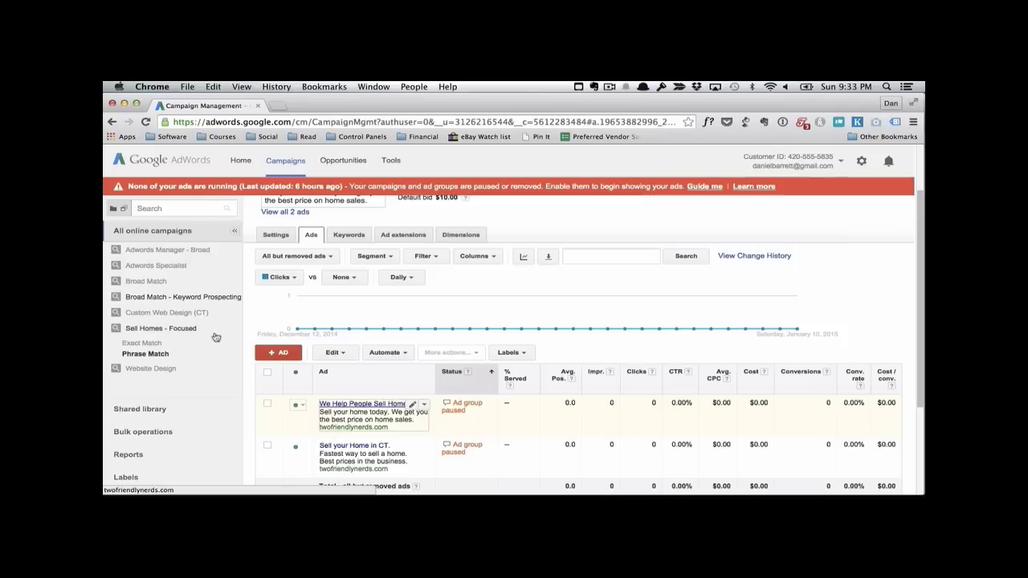
scroll(168, 342, "up", 1)
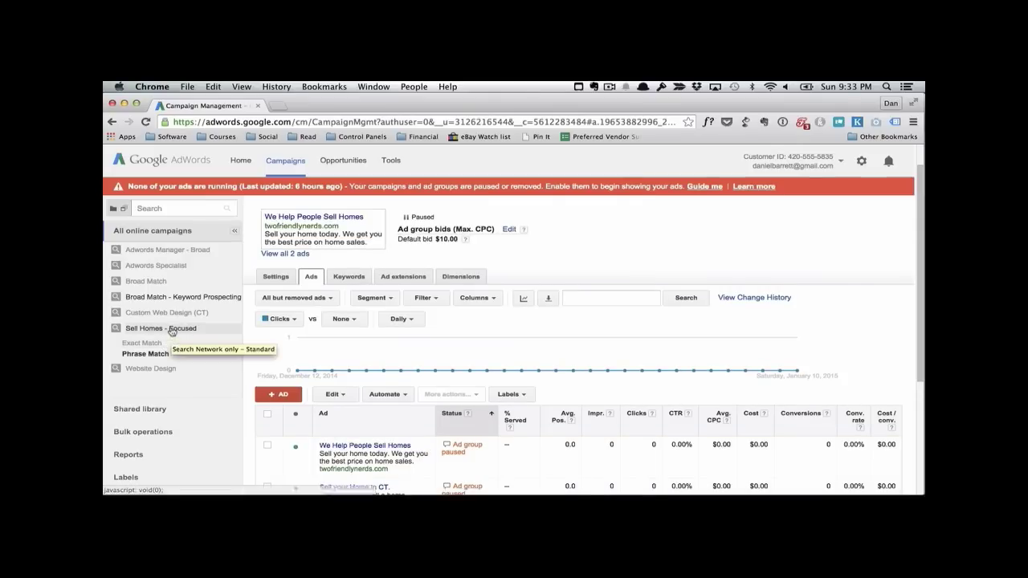
Step: Set the default max CPC of the Phrase Match ad group in the Sell Homes - Focused campaign to $9.00
left_click(170, 329)
left_click(281, 275)
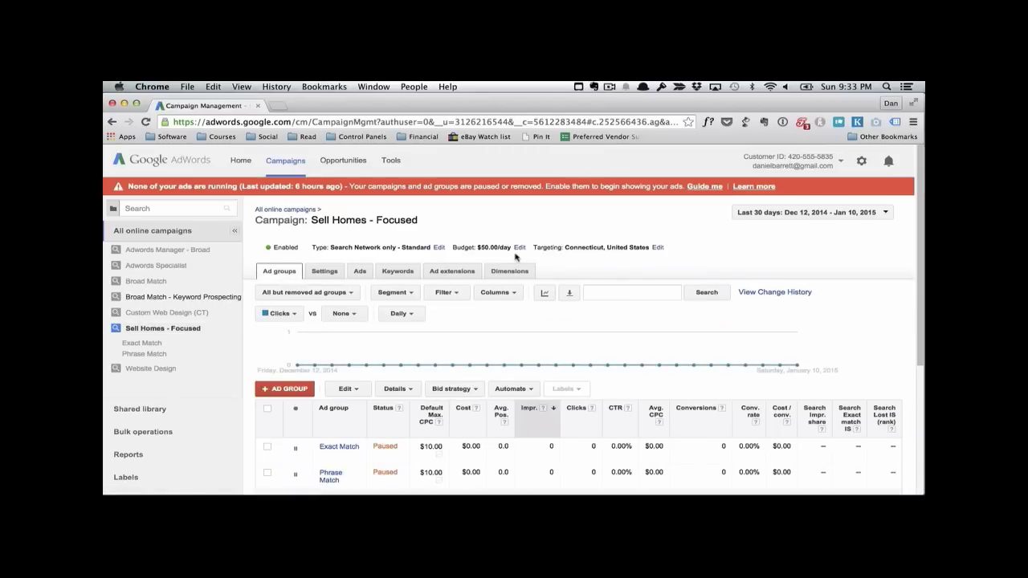
scroll(518, 257, "down", 3)
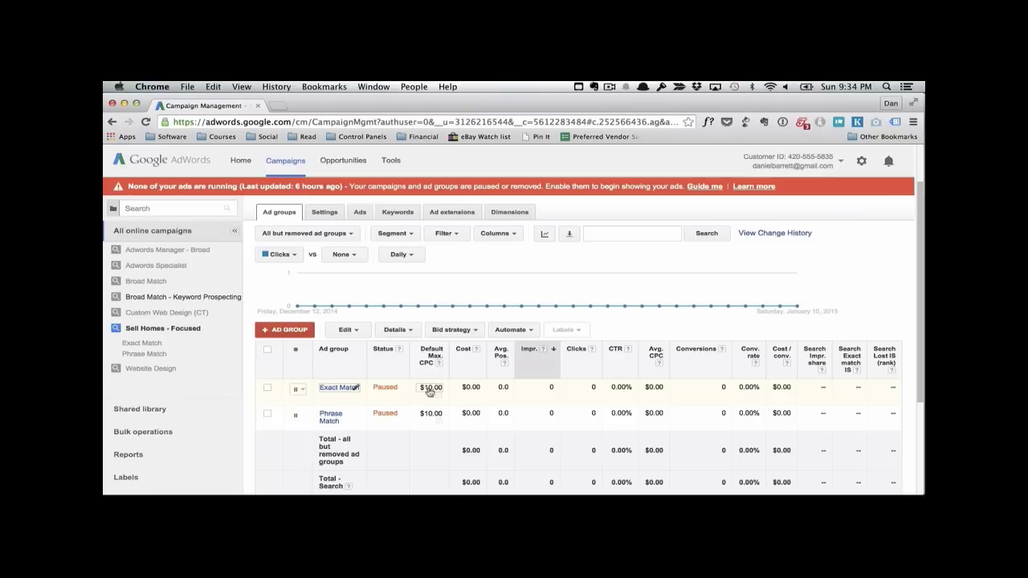
left_click(430, 414)
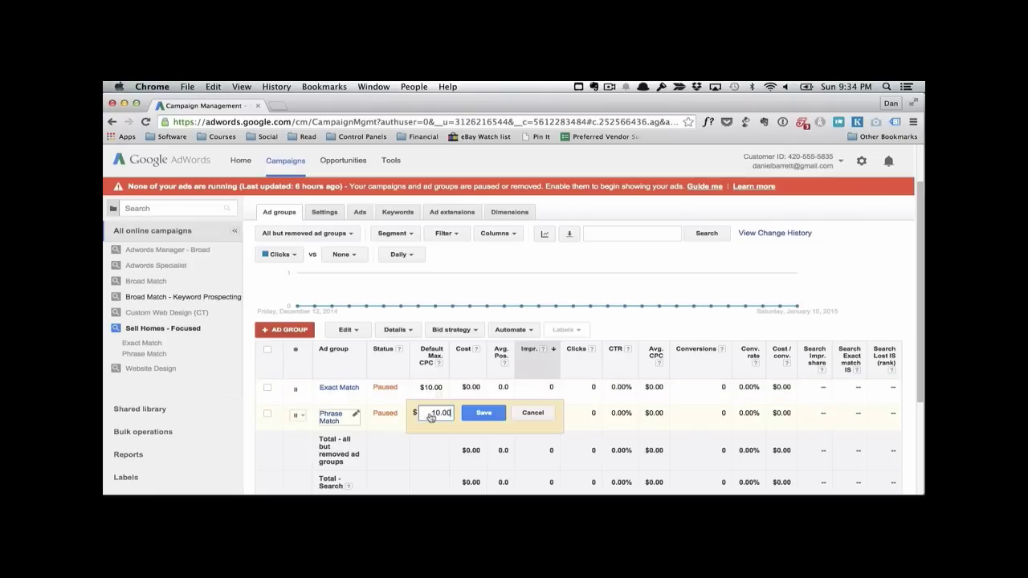
double_click(421, 412)
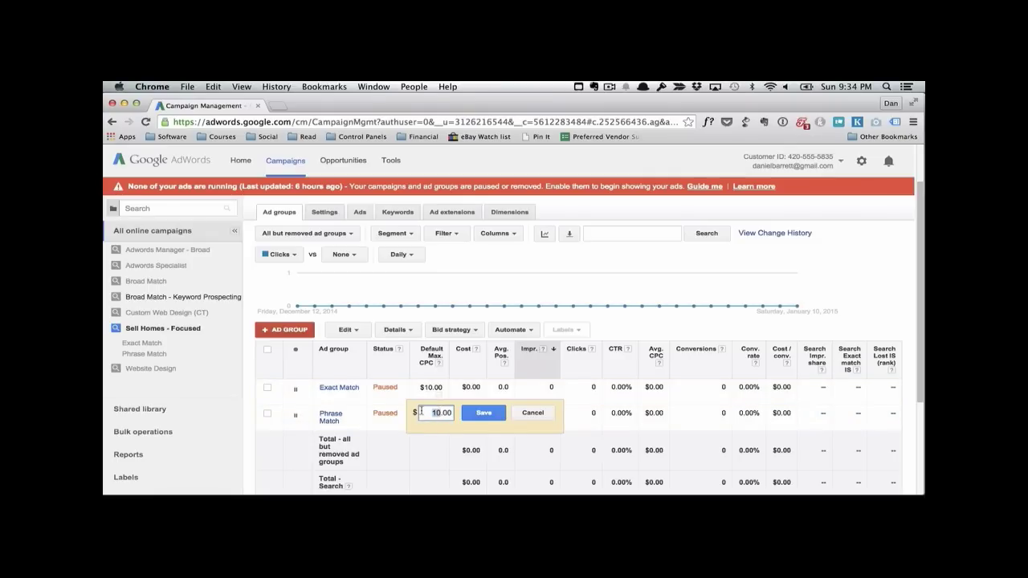
type("9.00")
left_click(489, 416)
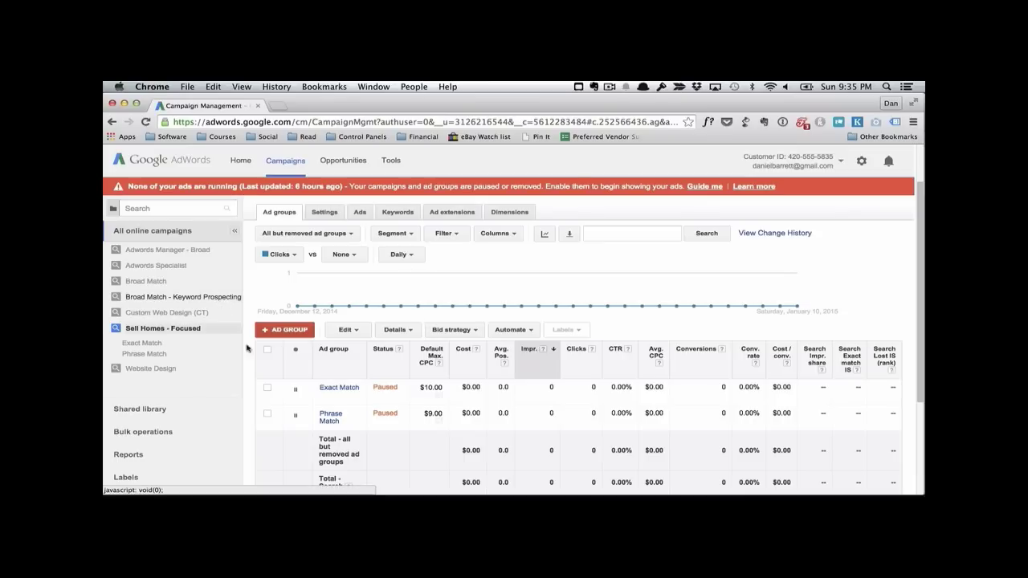
Step: Start adding campaign-level negative keywords to the Broad Match - Keyword Prospecting campaign
left_click(212, 298)
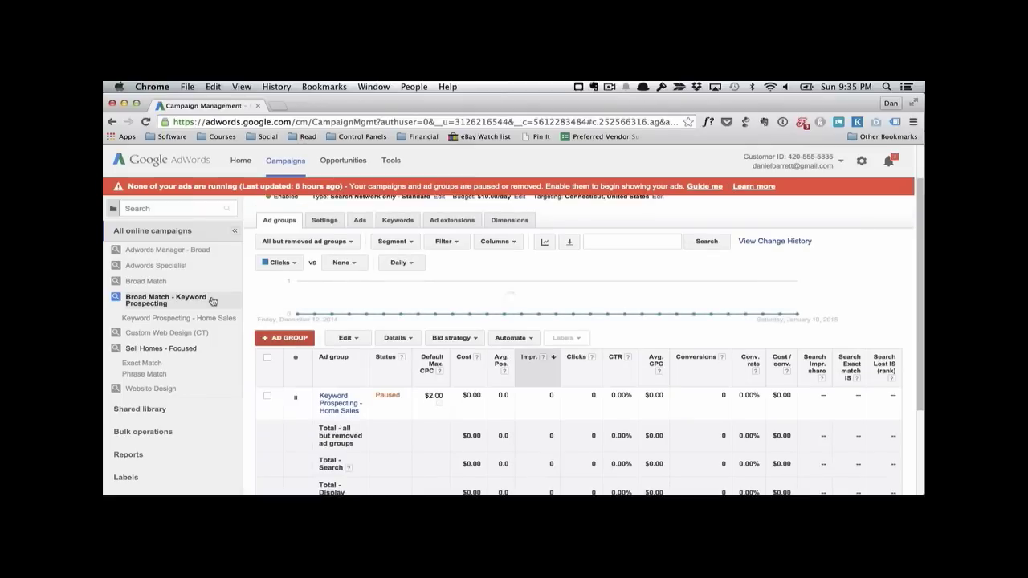
left_click(399, 220)
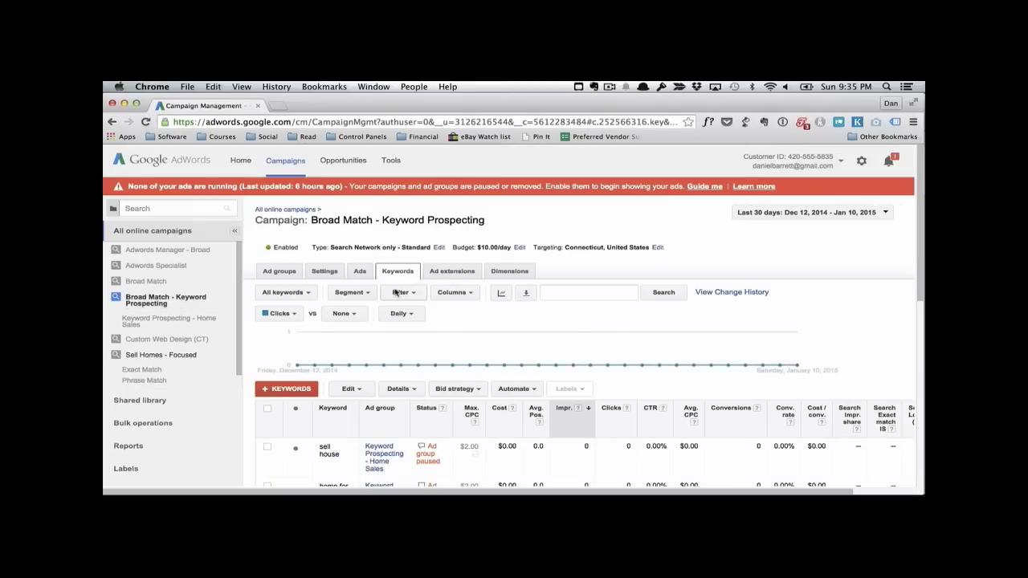
scroll(397, 294, "down", 5)
scroll(394, 293, "down", 3)
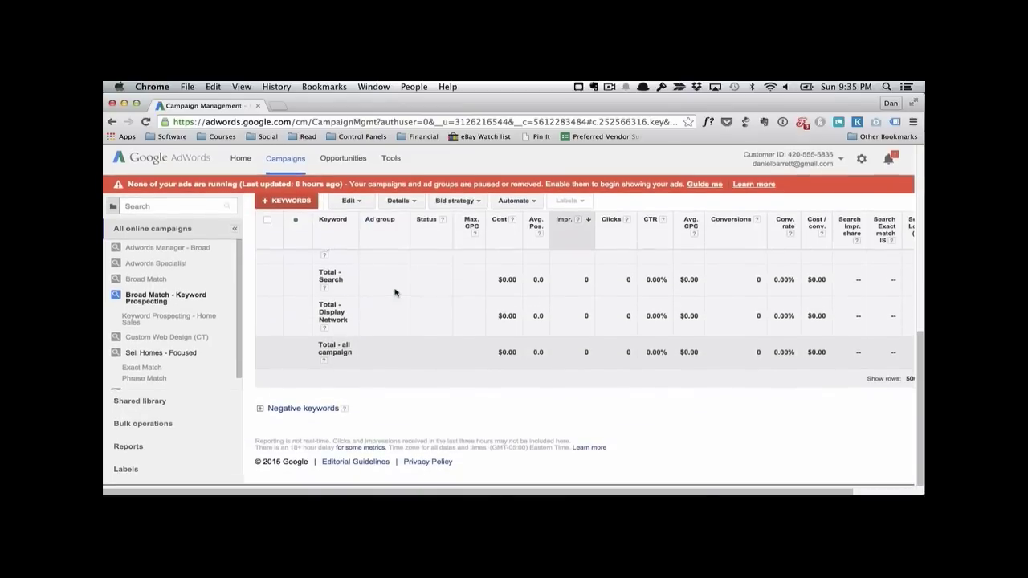
left_click(306, 413)
scroll(433, 414, "down", 2)
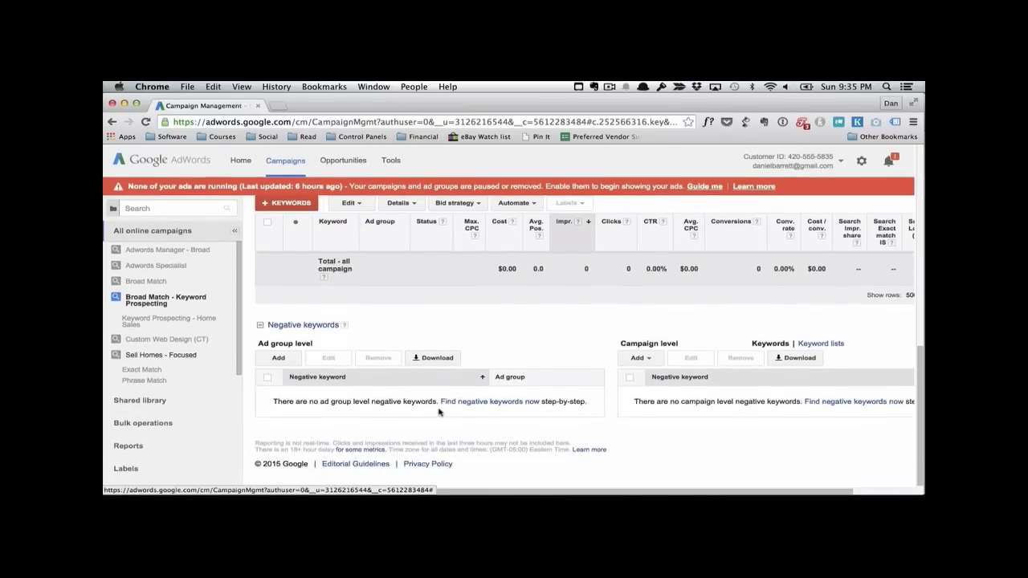
left_click(650, 359)
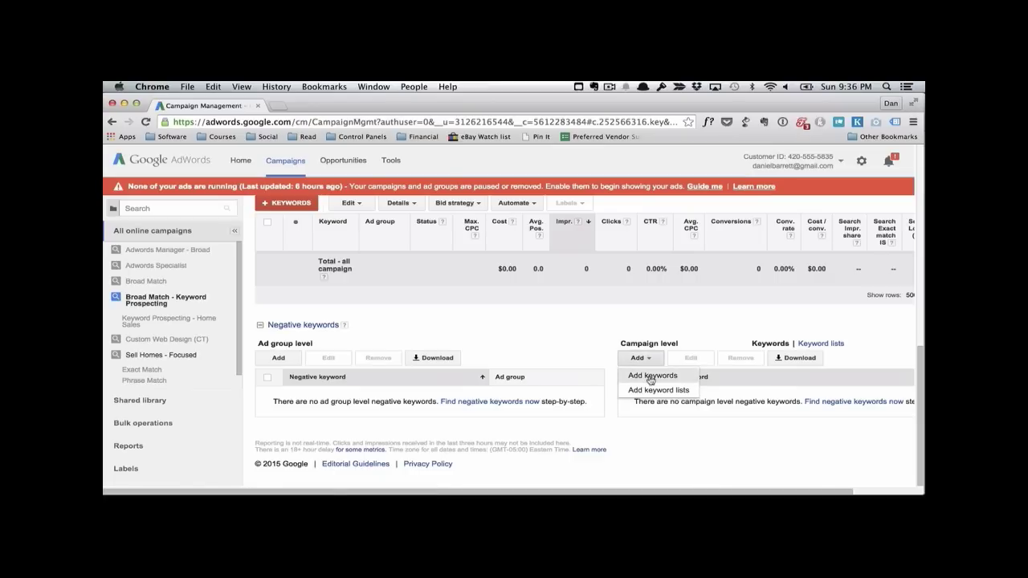
left_click(650, 375)
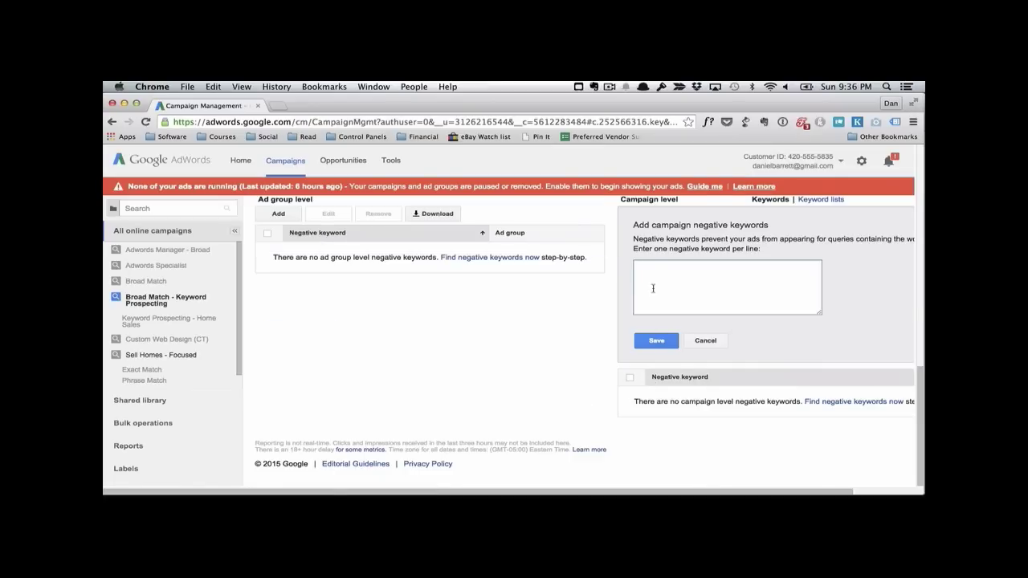
Step: Enter "sell homes", [sell homes] and [sell home] on separate lines as campaign negative keywords and save them
type("\"")
type("sell homes\" ")
type("[sell homes")
type("] ")
type("[sell")
key("BackSpace")
key("BackSpace")
key("BackSpace")
type("ell home]")
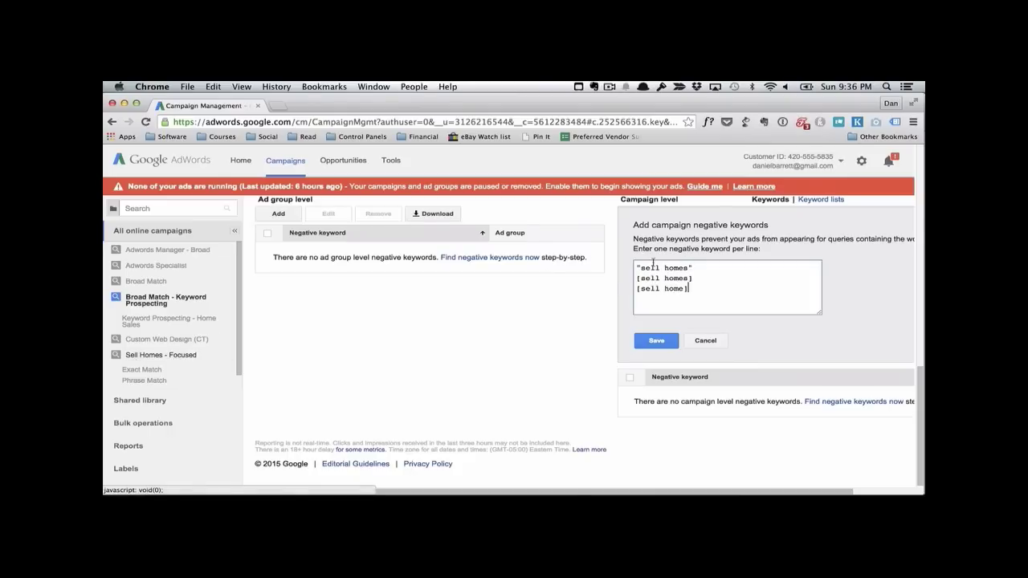
left_click(654, 340)
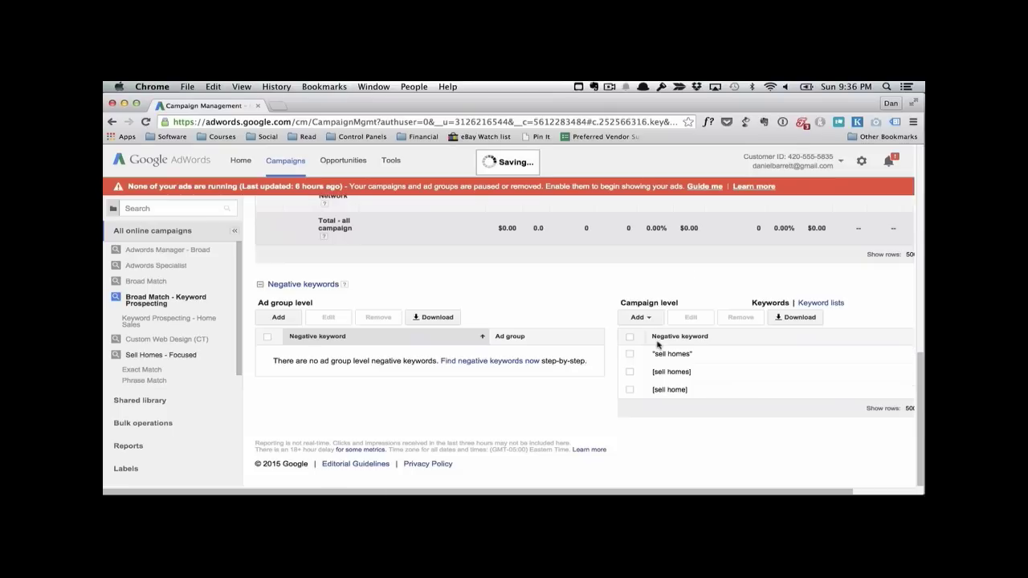
scroll(563, 321, "up", 5)
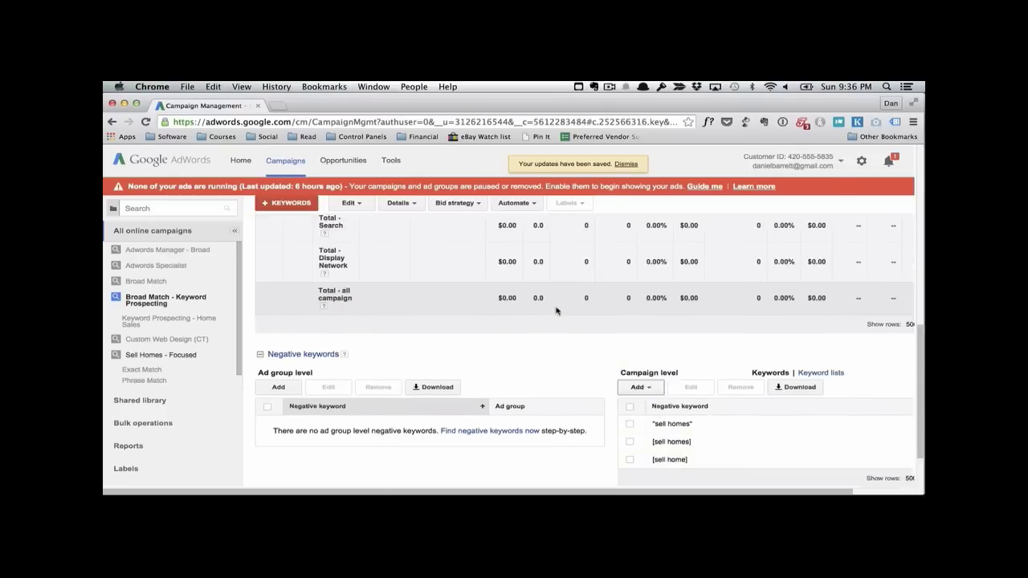
scroll(556, 307, "down", 5)
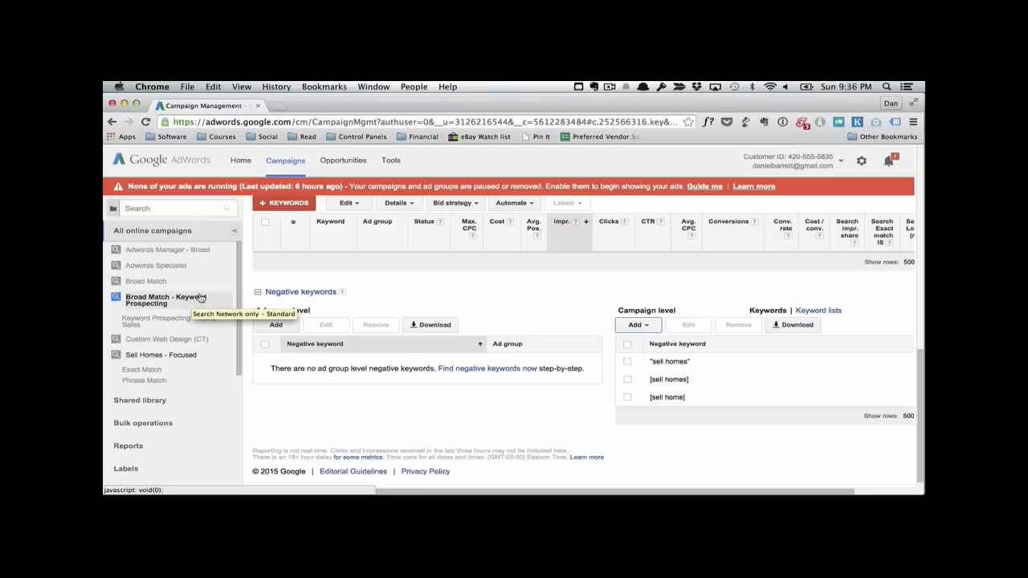
Step: Review the ad groups of Sell Homes - Focused and the keywords of the Broad Match - Keyword Prospecting campaign
scroll(366, 331, "up", 3)
scroll(366, 332, "up", 8)
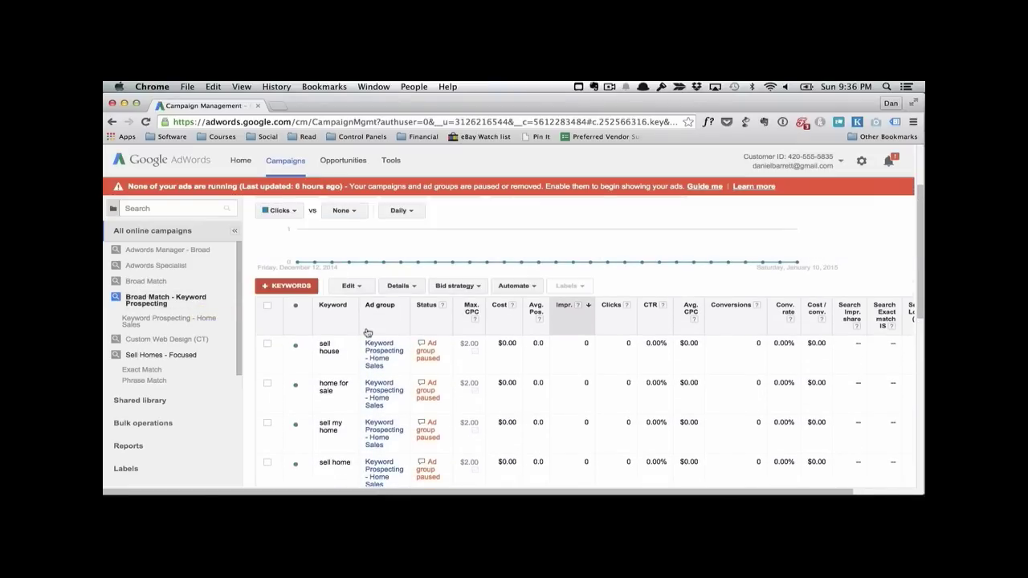
scroll(367, 332, "up", 3)
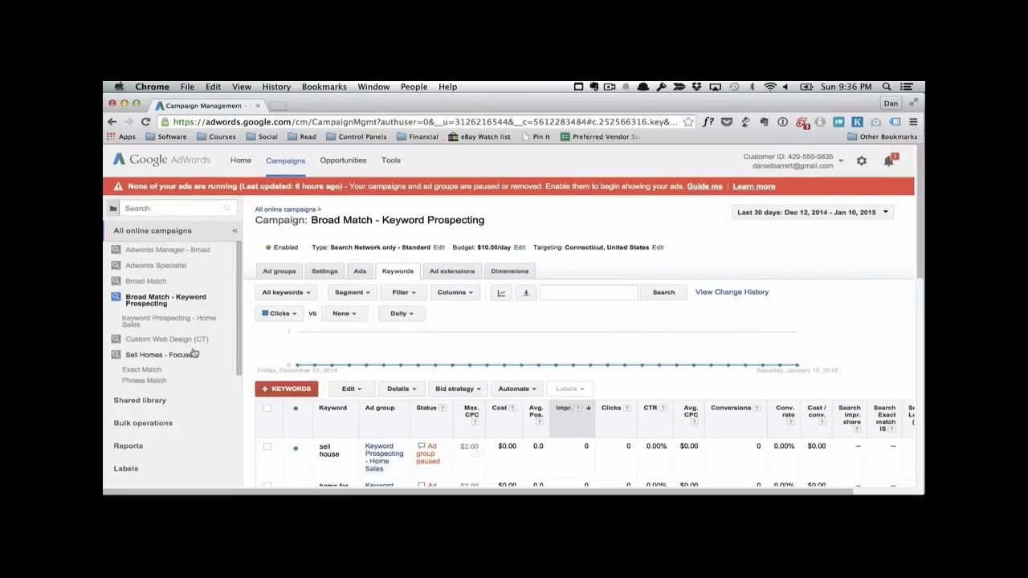
left_click(193, 354)
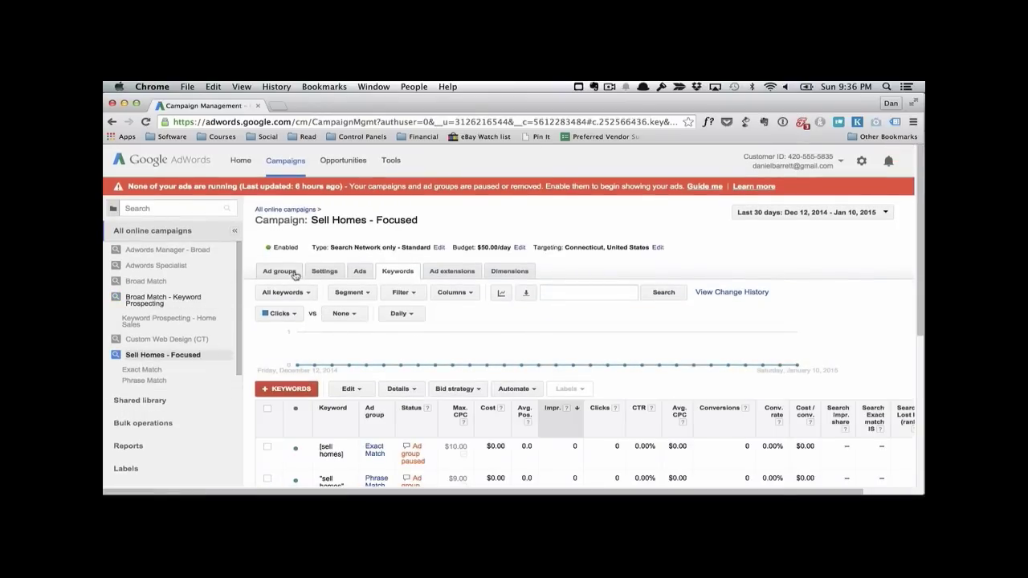
left_click(294, 272)
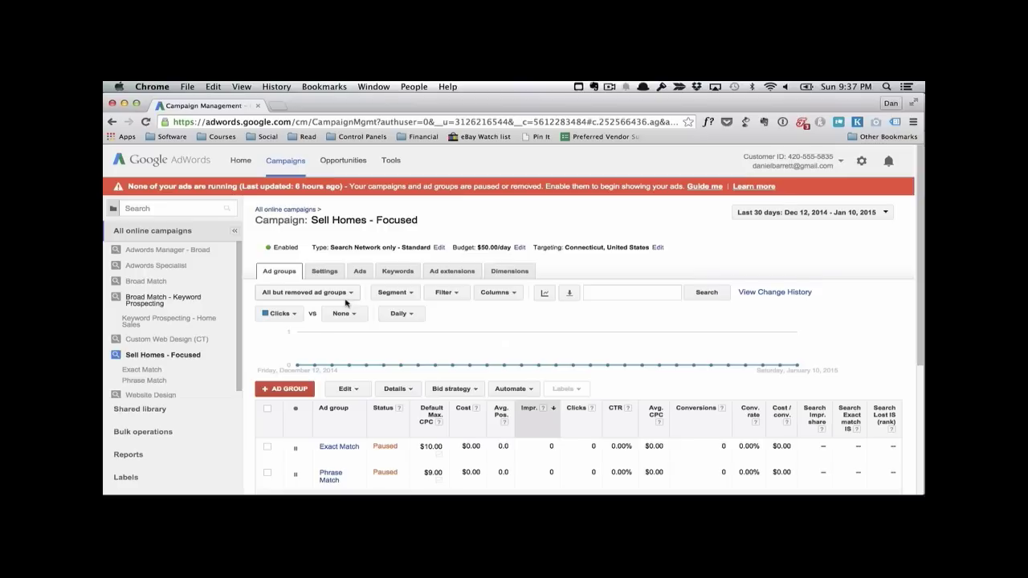
left_click(178, 305)
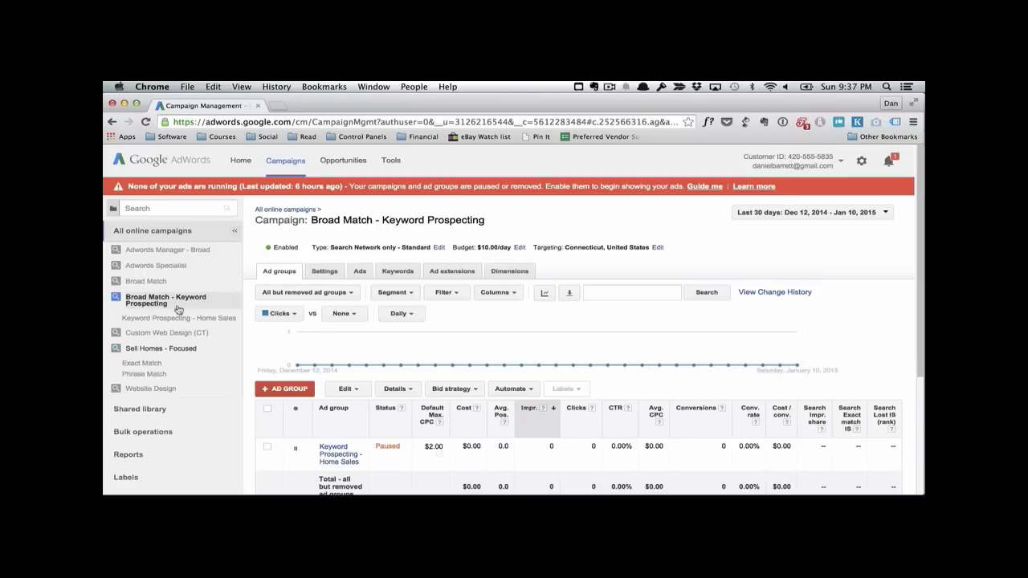
left_click(397, 271)
scroll(482, 337, "down", 3)
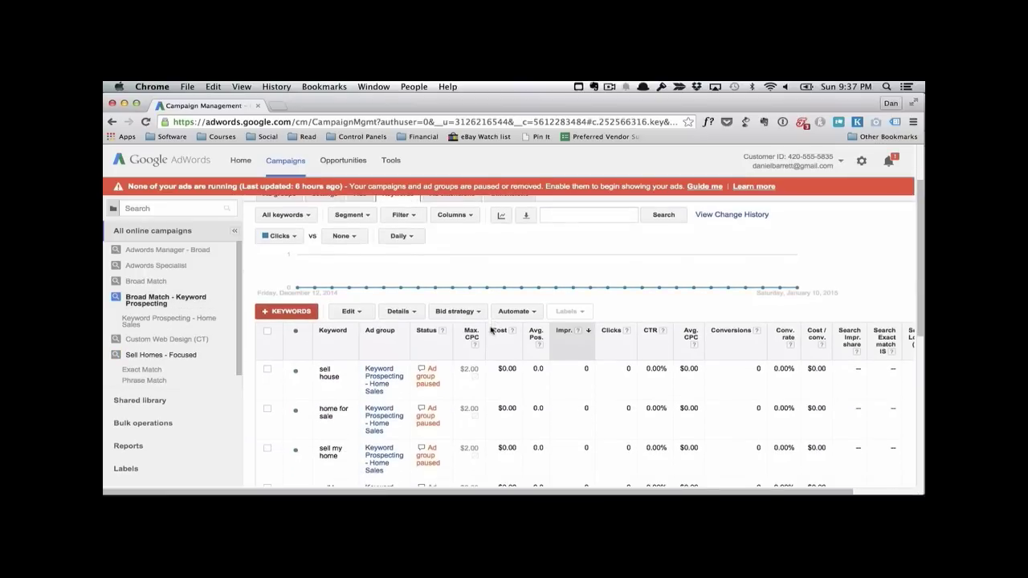